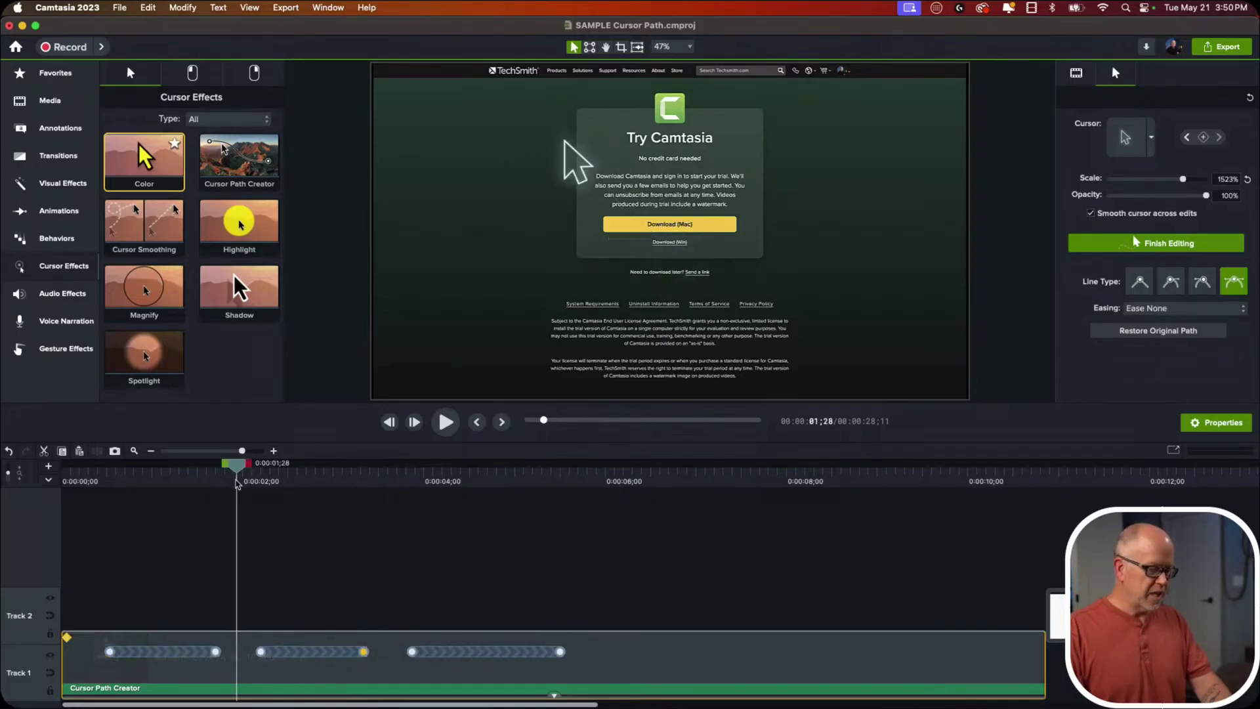
Put the grey bird logo on Track 2 and scale it to about 7.9% at canvas centre.
key(space)
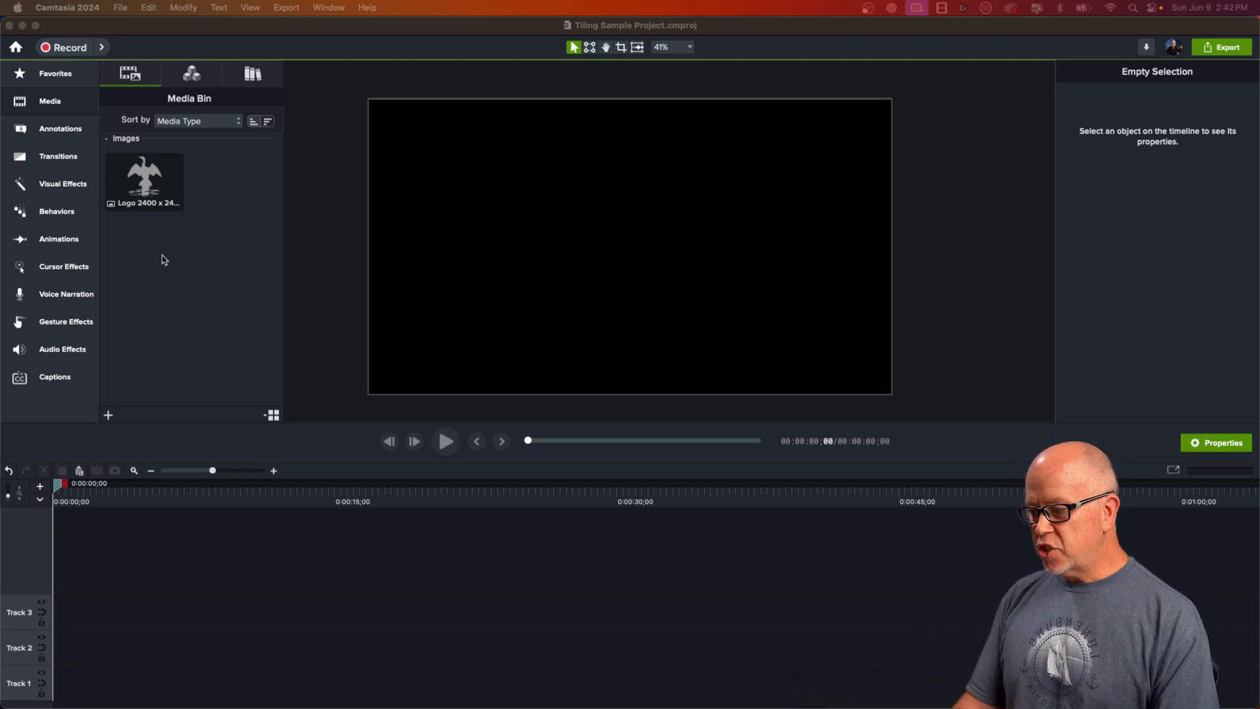
click(149, 188)
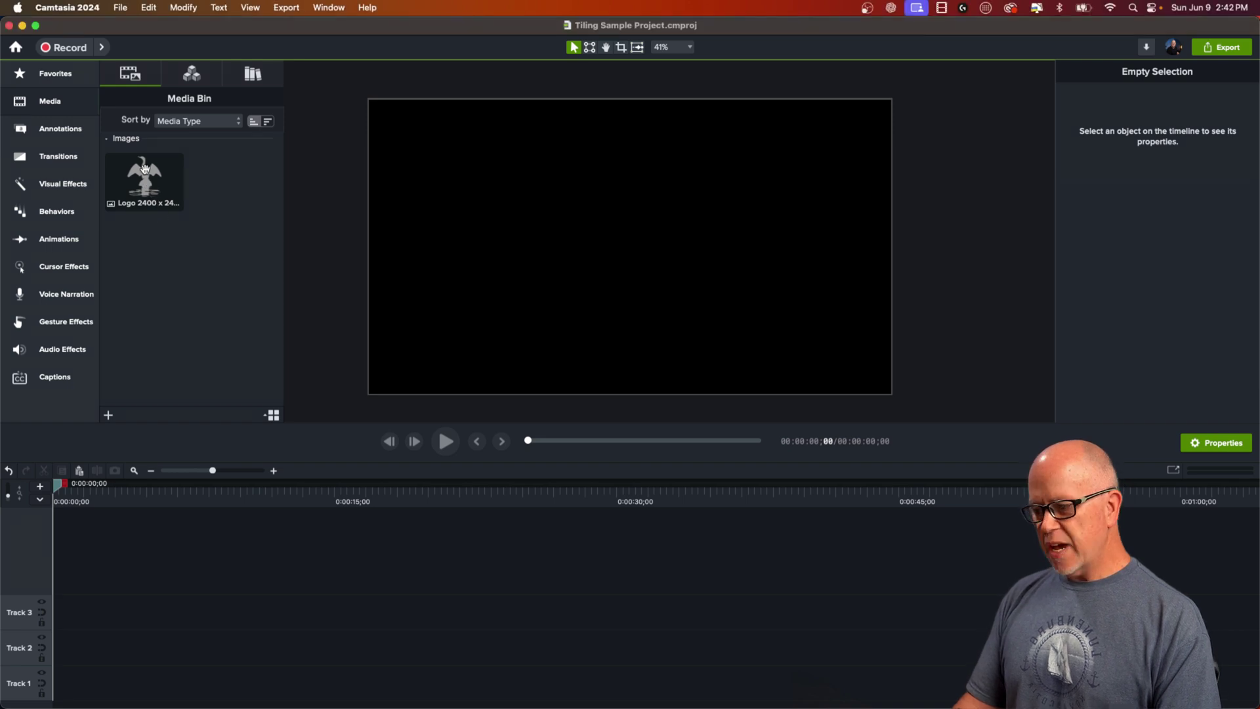
drag(146, 172, 59, 654)
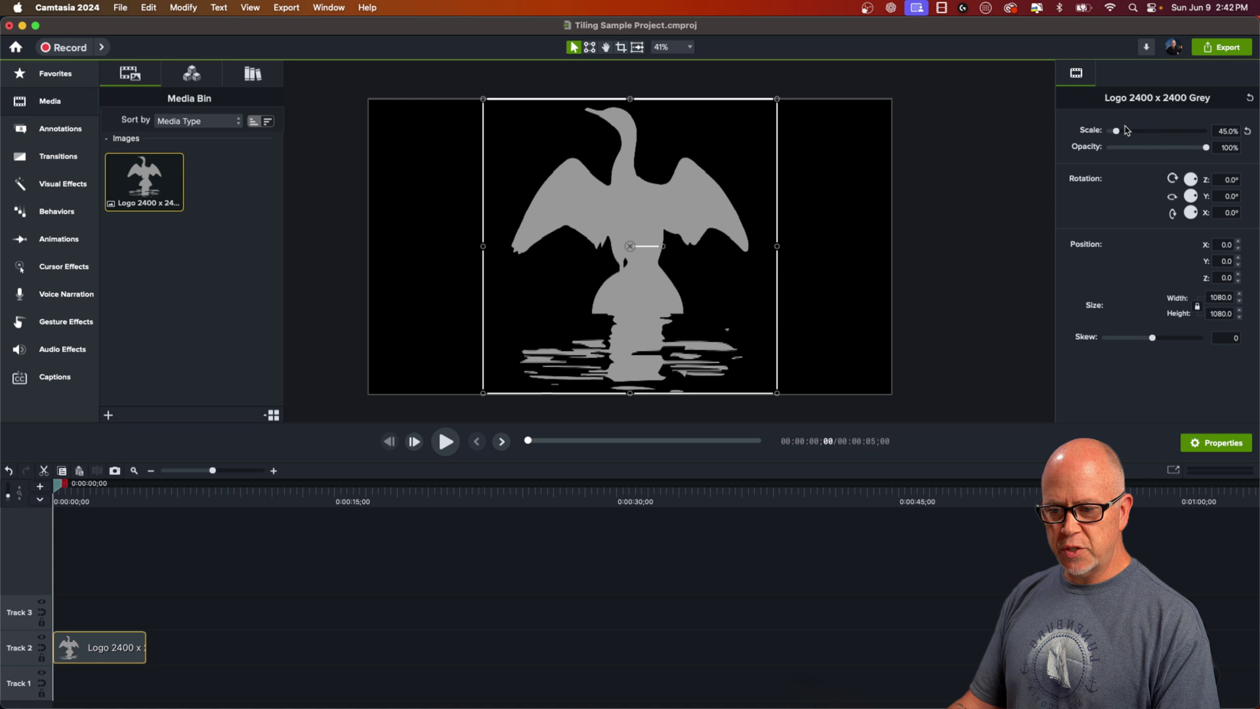
drag(1117, 134, 1114, 131)
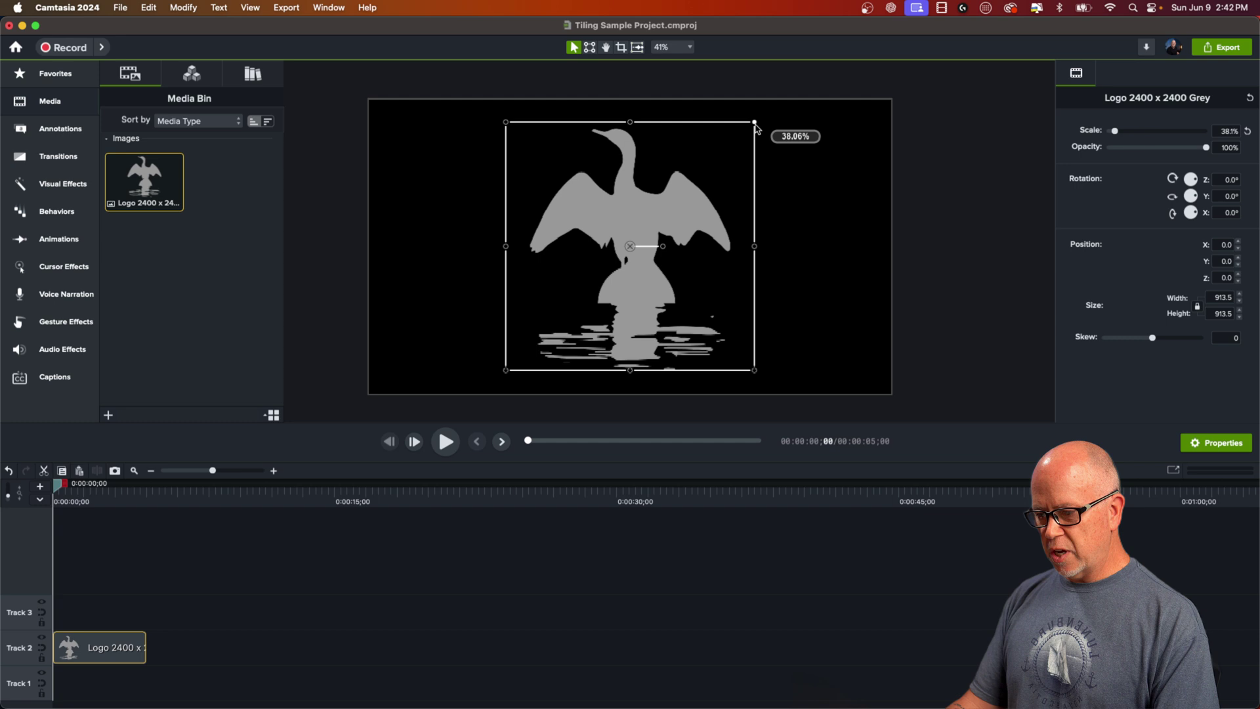
drag(756, 128, 659, 238)
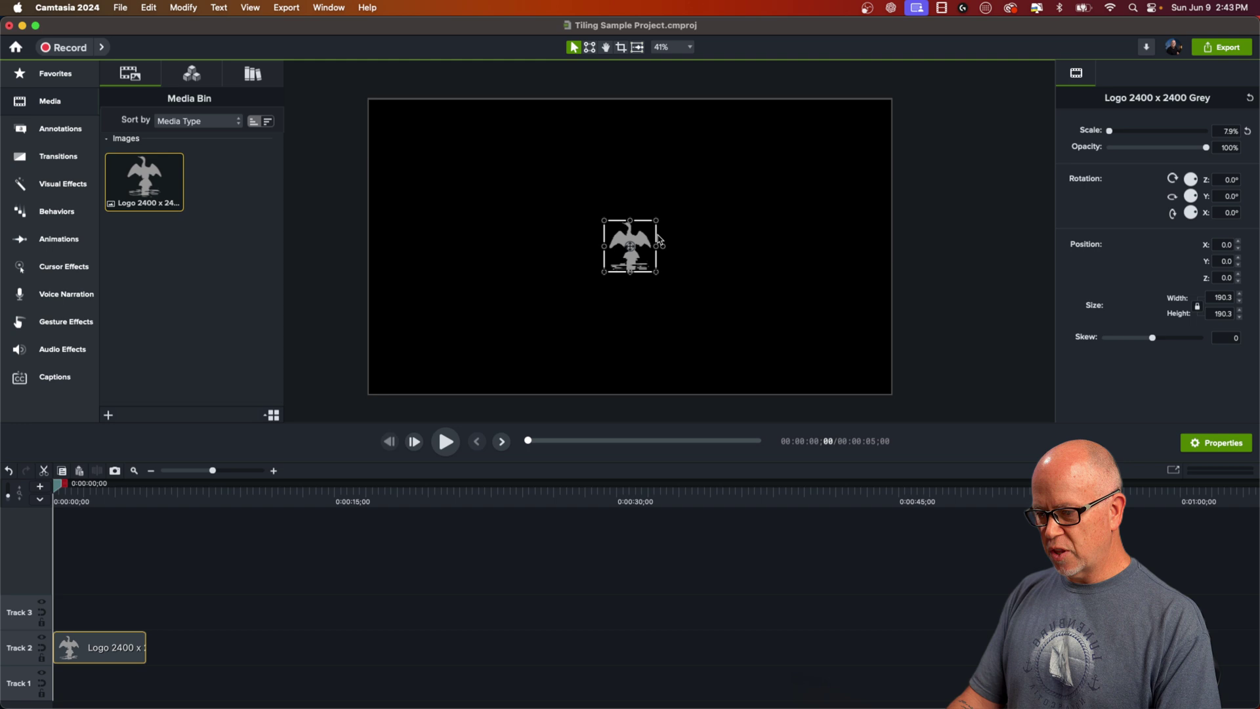
click(755, 291)
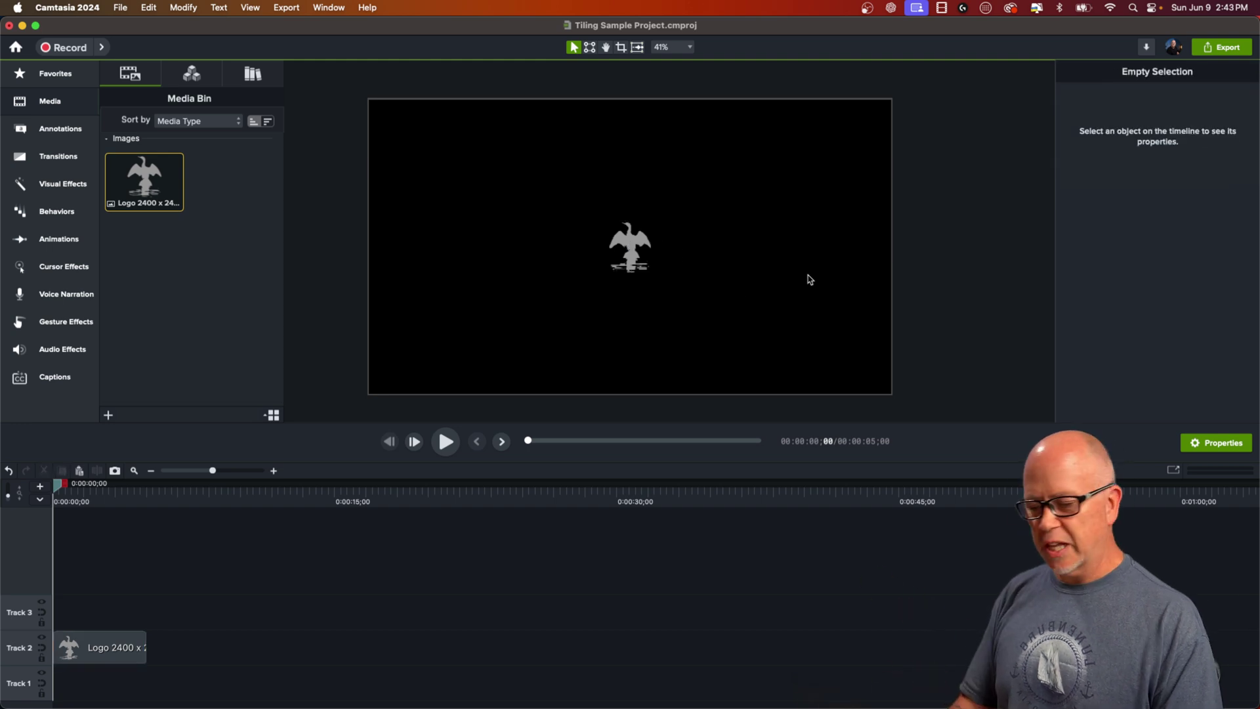
Extend the logo clip to about 31 seconds and bring the Tiling effect into view under Visual Effects.
click(127, 651)
drag(145, 647, 643, 638)
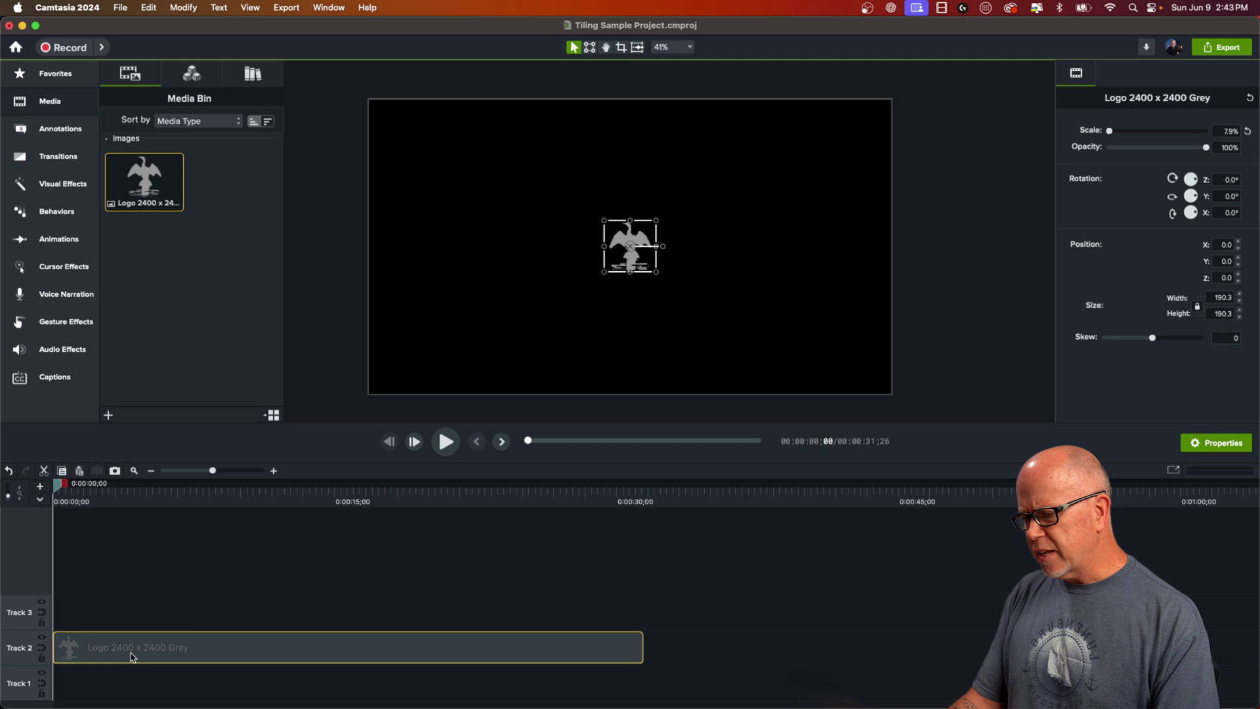
click(52, 185)
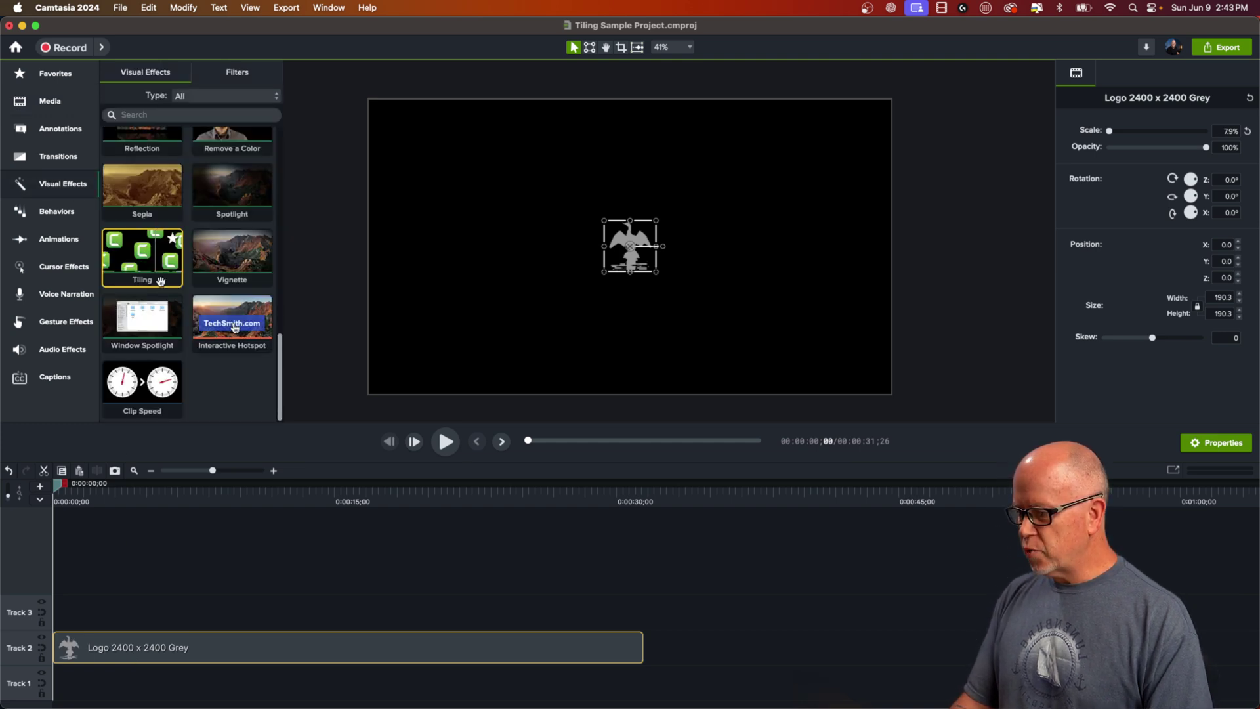
scroll(151, 276, up, 10)
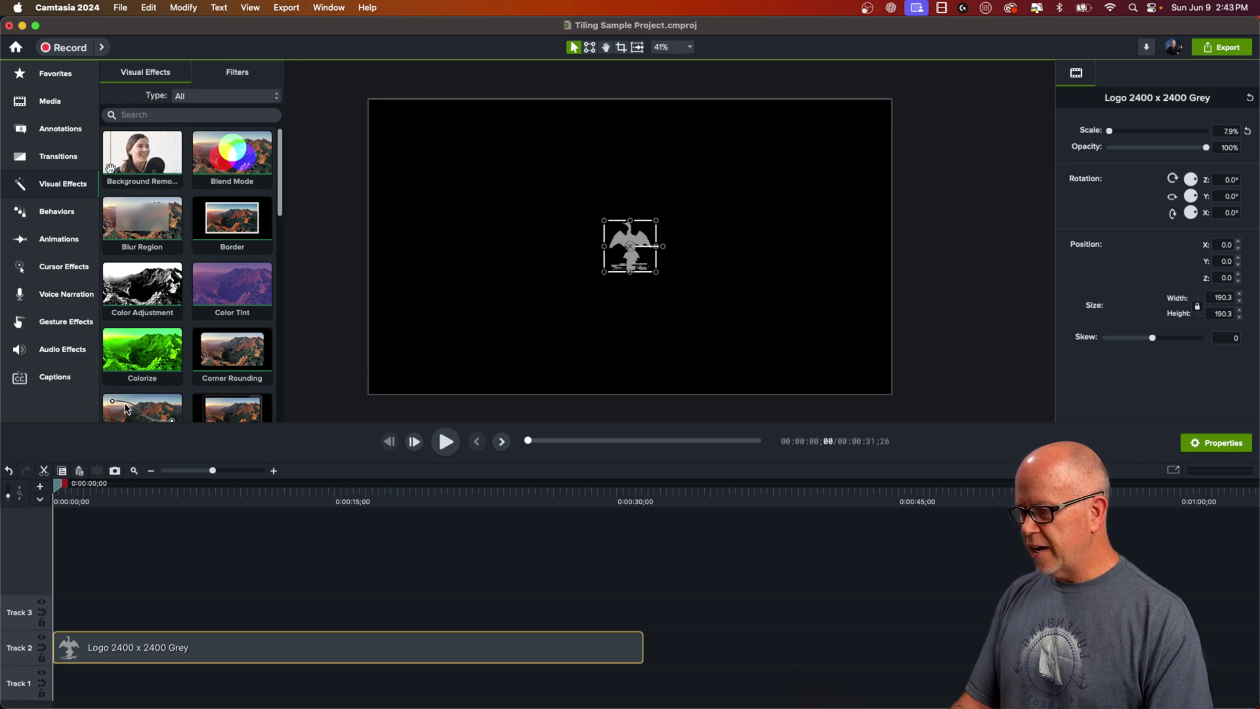
scroll(185, 160, down, 10)
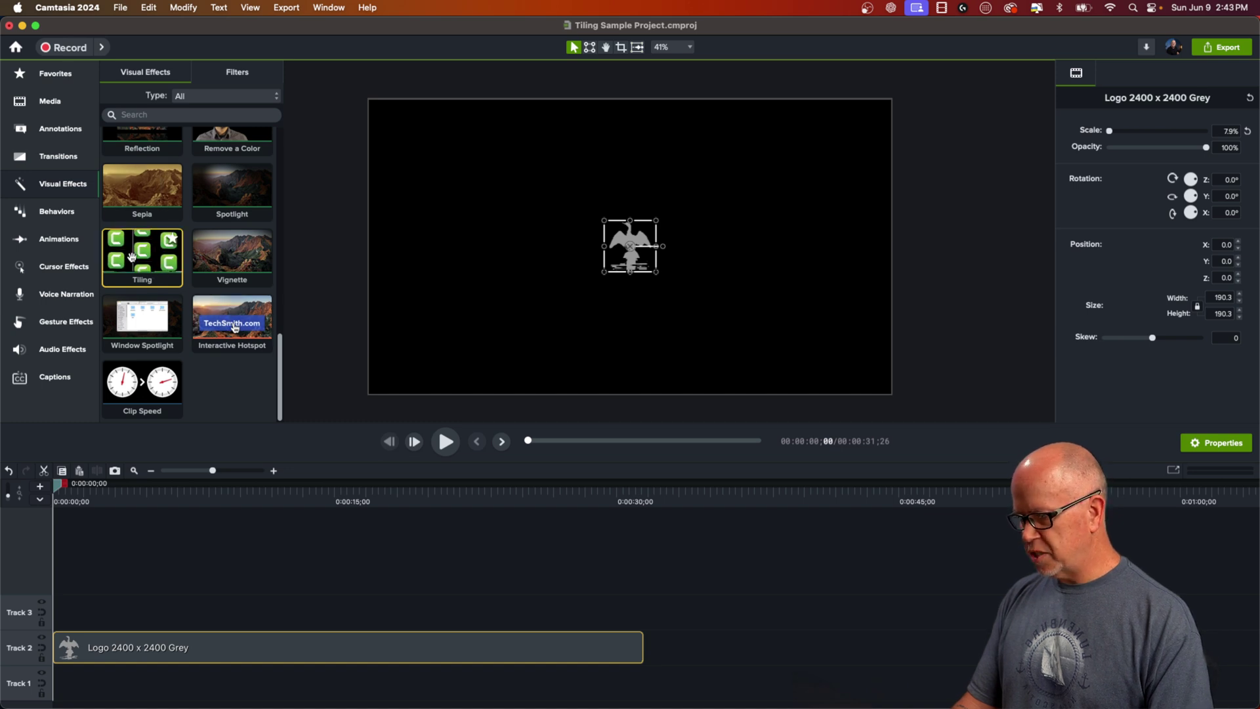
Apply the Tiling effect to the logo clip, redoing a first attempt, so logos fill the canvas.
drag(146, 266, 168, 648)
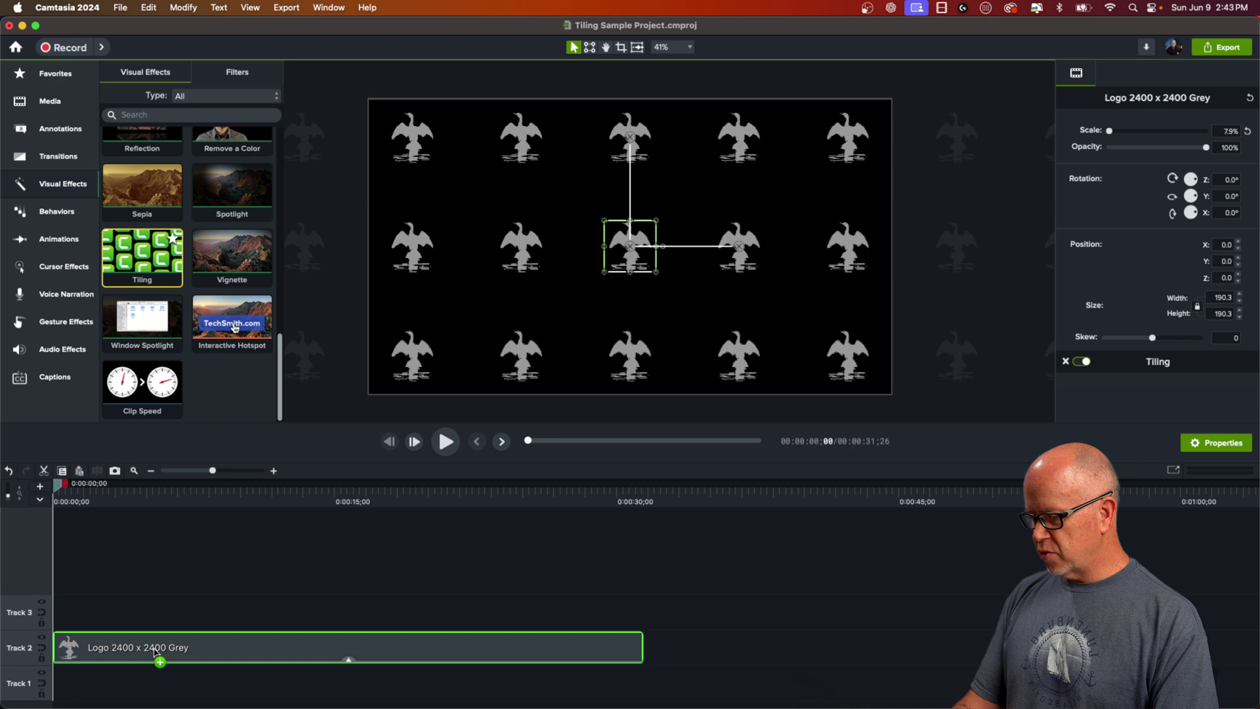
key(super+z)
drag(142, 256, 643, 267)
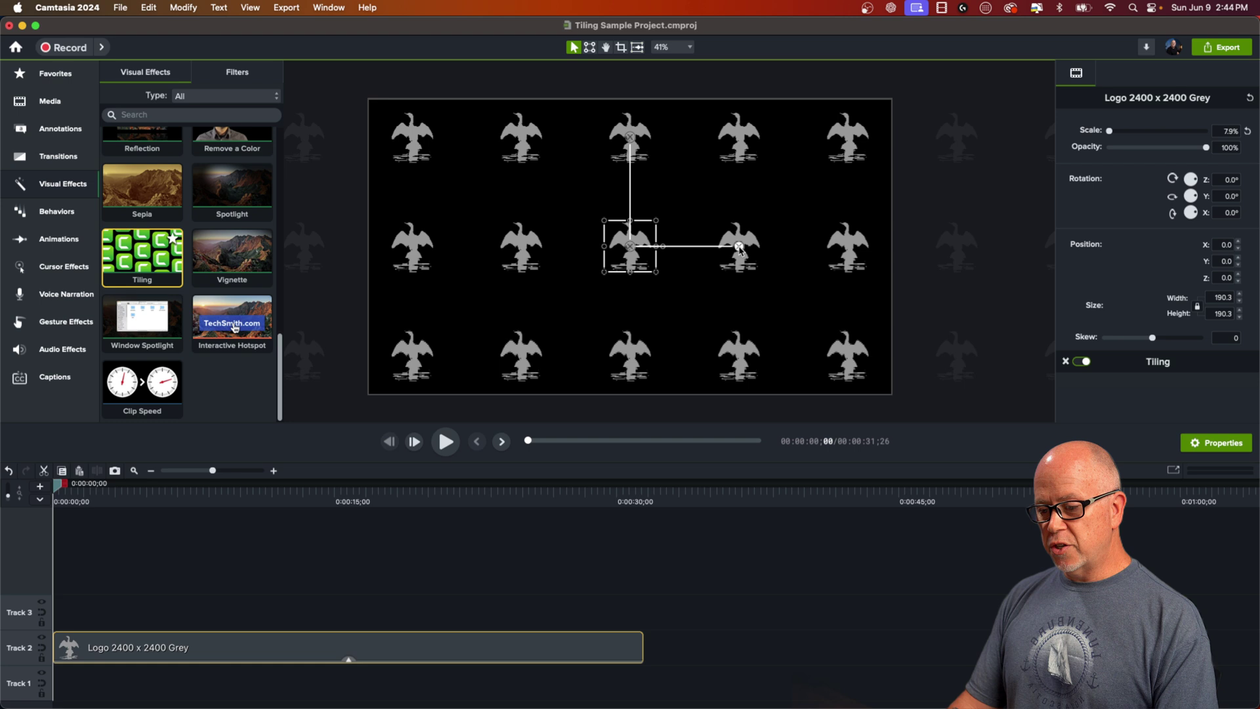
Offset alternate tile rows and tighten vertical spacing into a staggered diagonal logo pattern.
drag(740, 248, 686, 286)
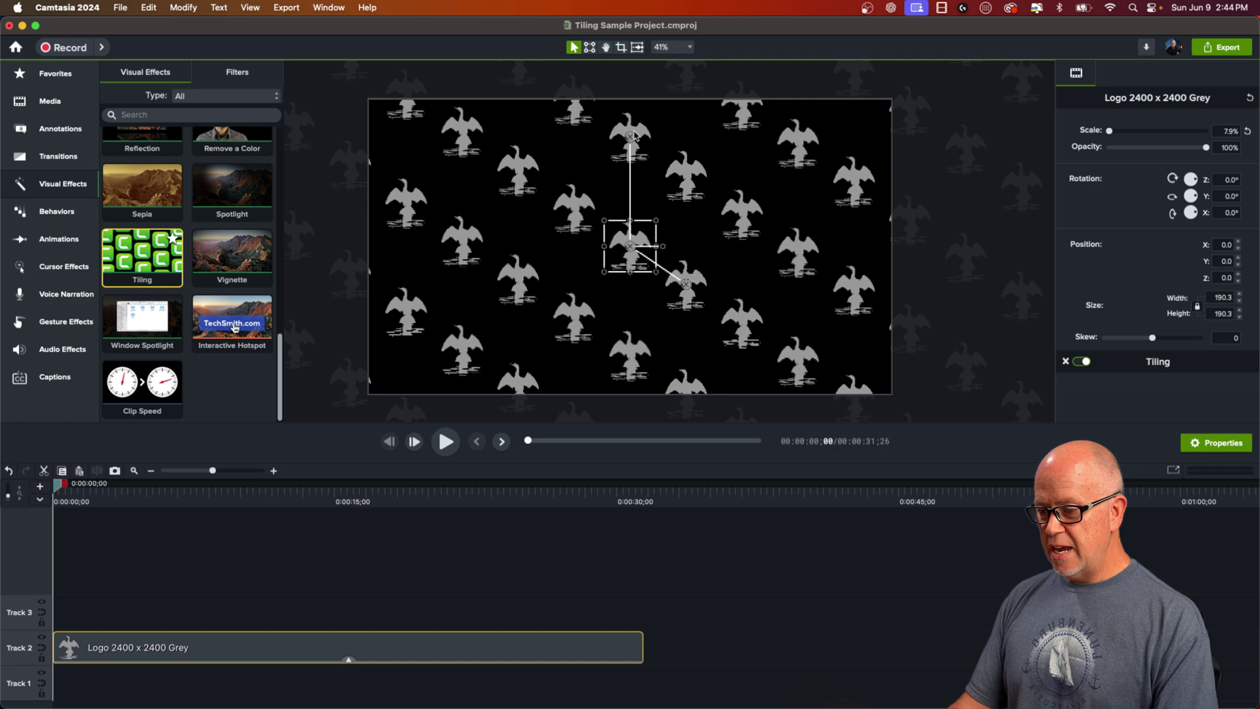
drag(630, 136, 652, 180)
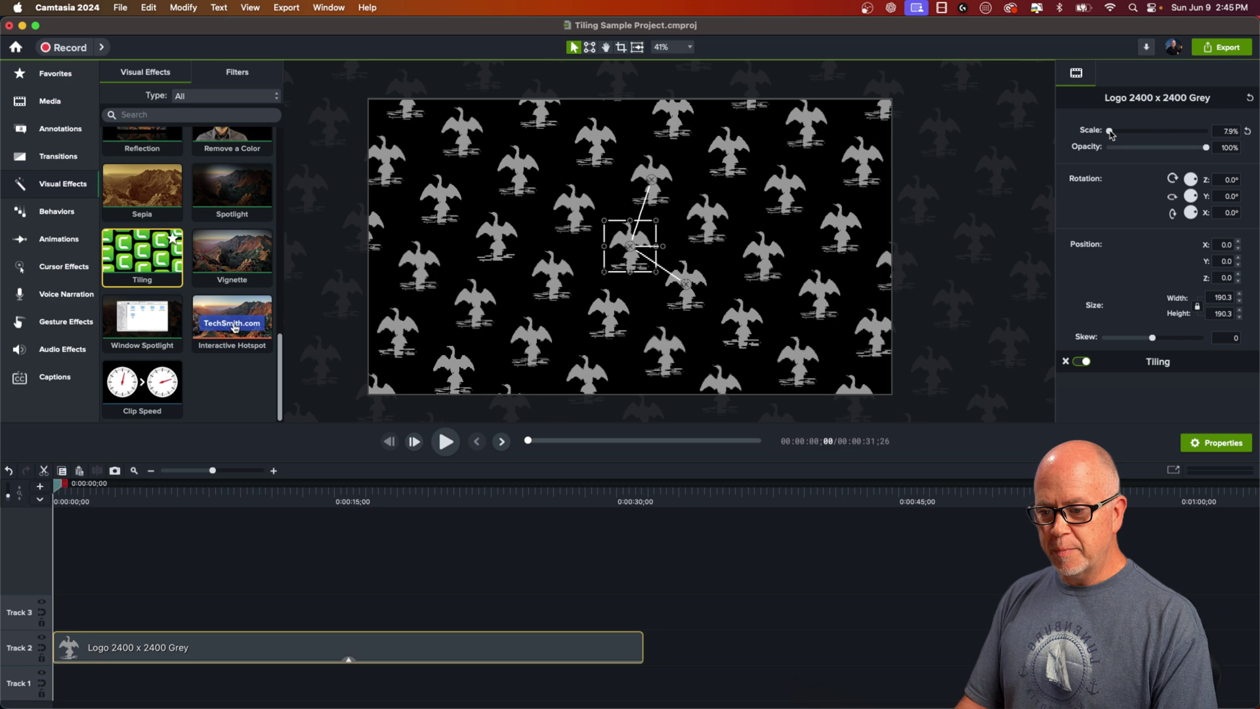
Set the tiled logo's scale to 6%.
drag(1110, 131, 1111, 136)
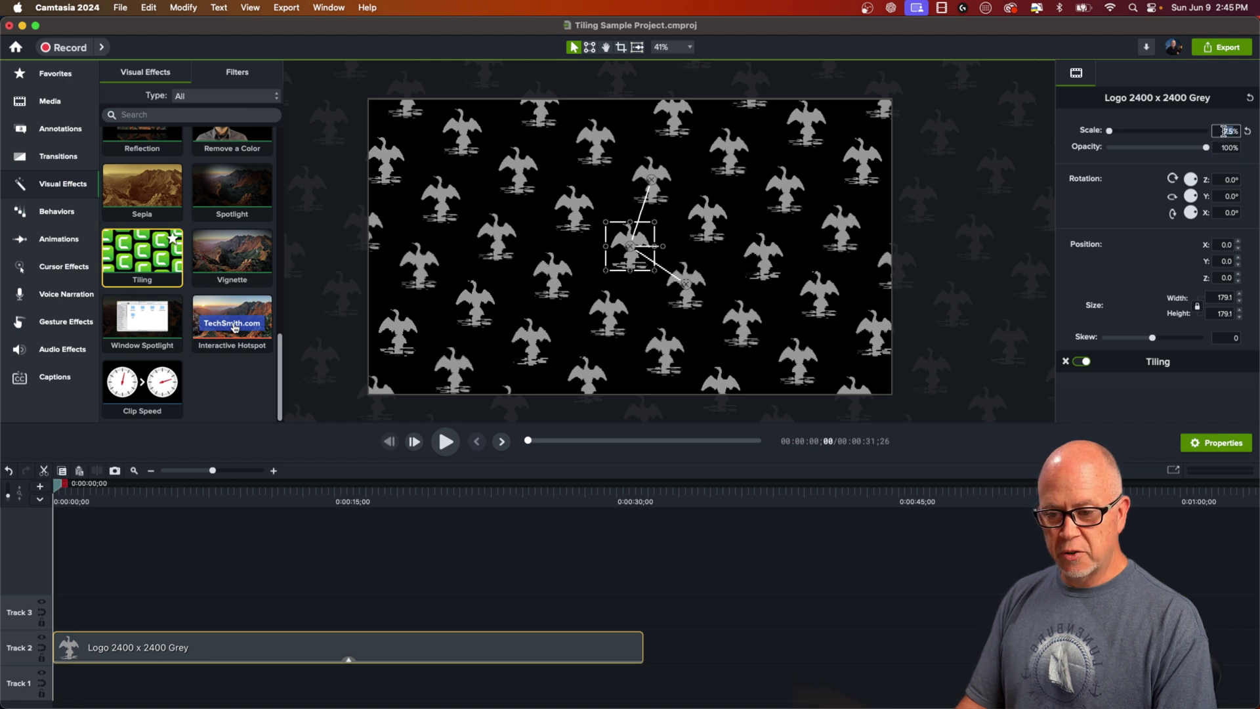
text(6)
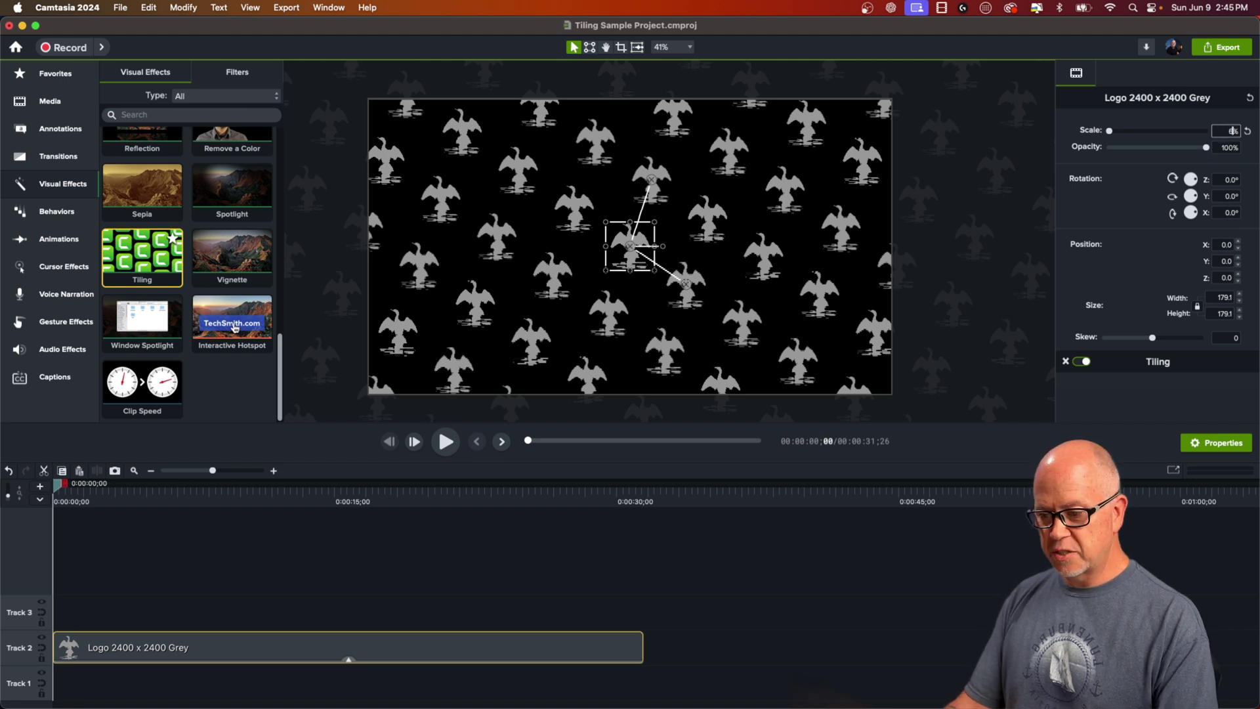
key(Tab)
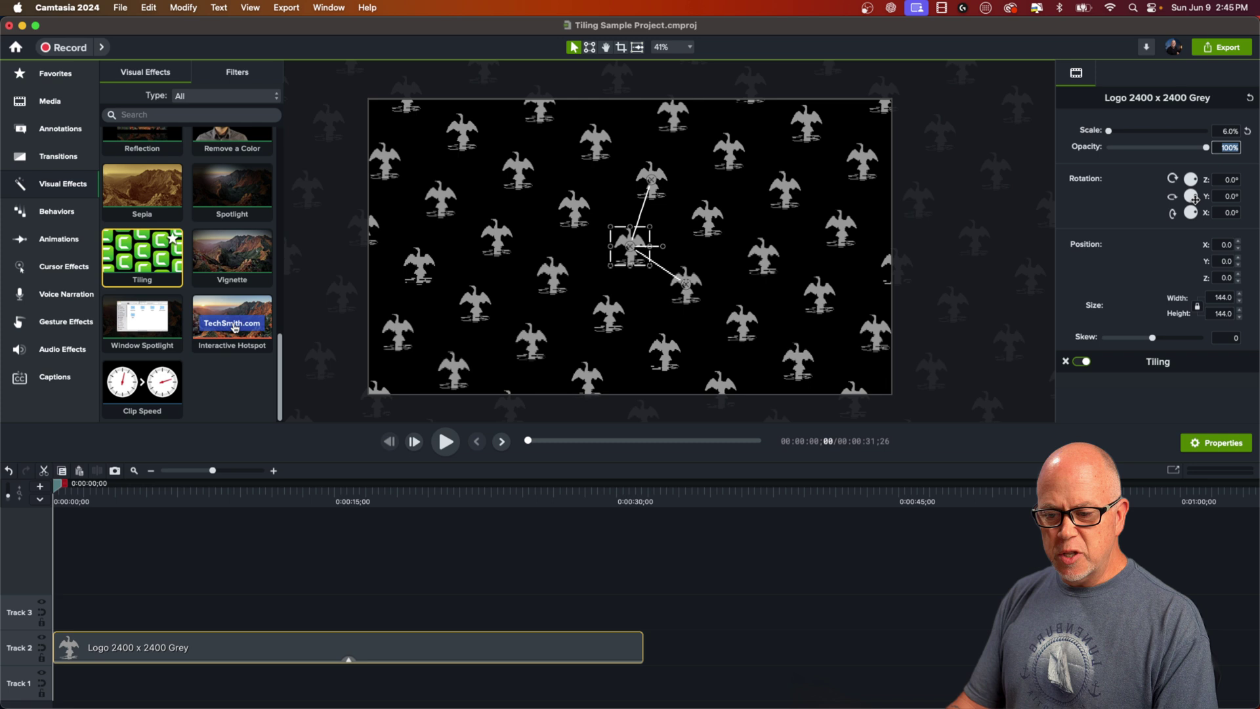
Rotate the tiled pattern 11° around the Z axis, discarding trial Y and X rotations.
drag(1195, 195, 1157, 225)
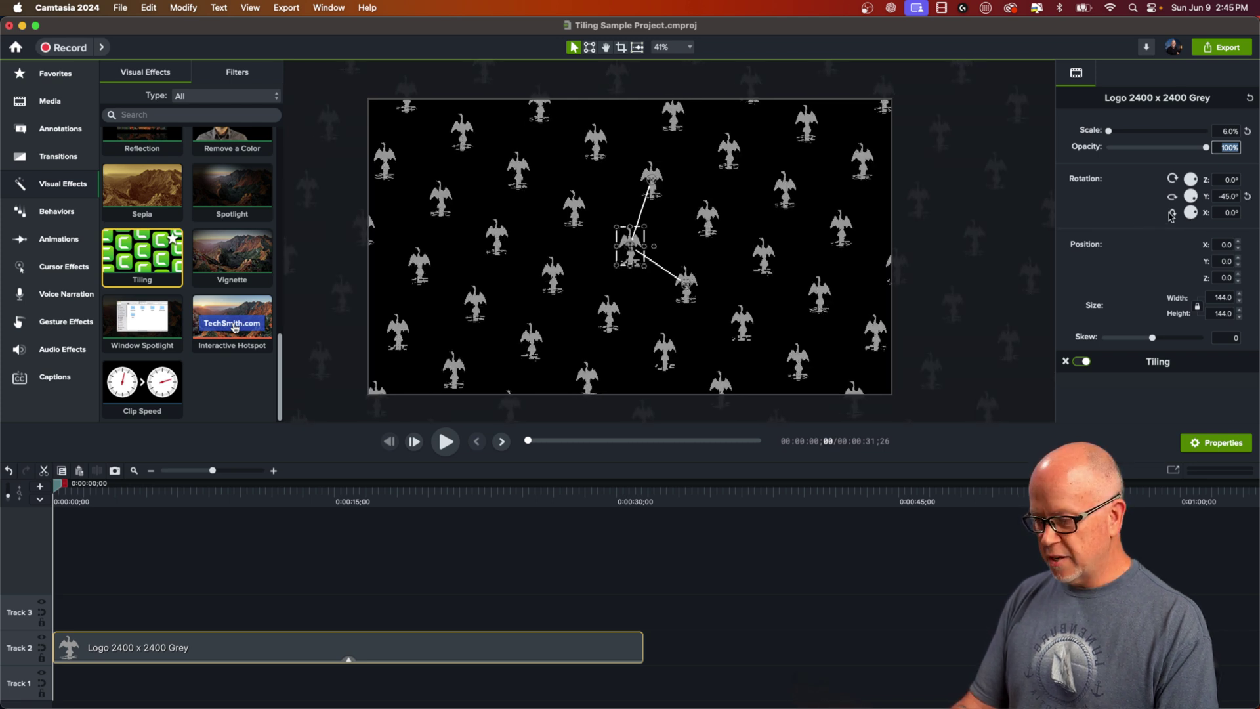
key(super+z)
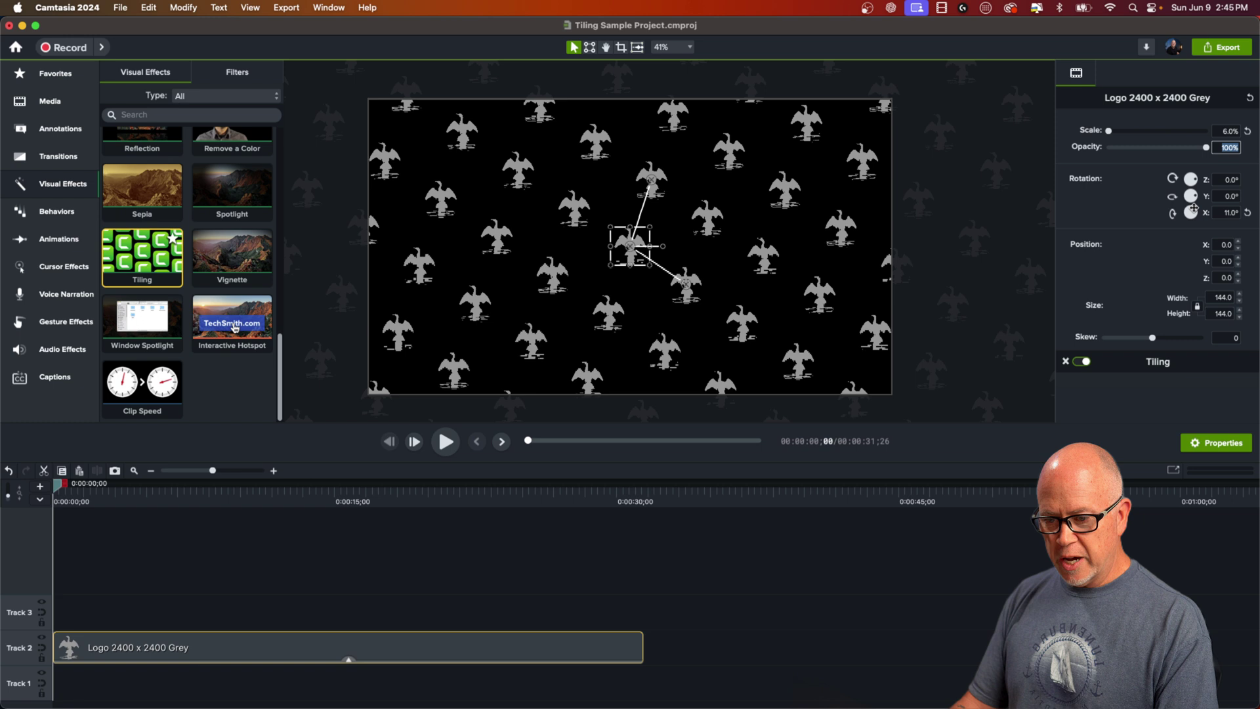
drag(1192, 212, 1153, 213)
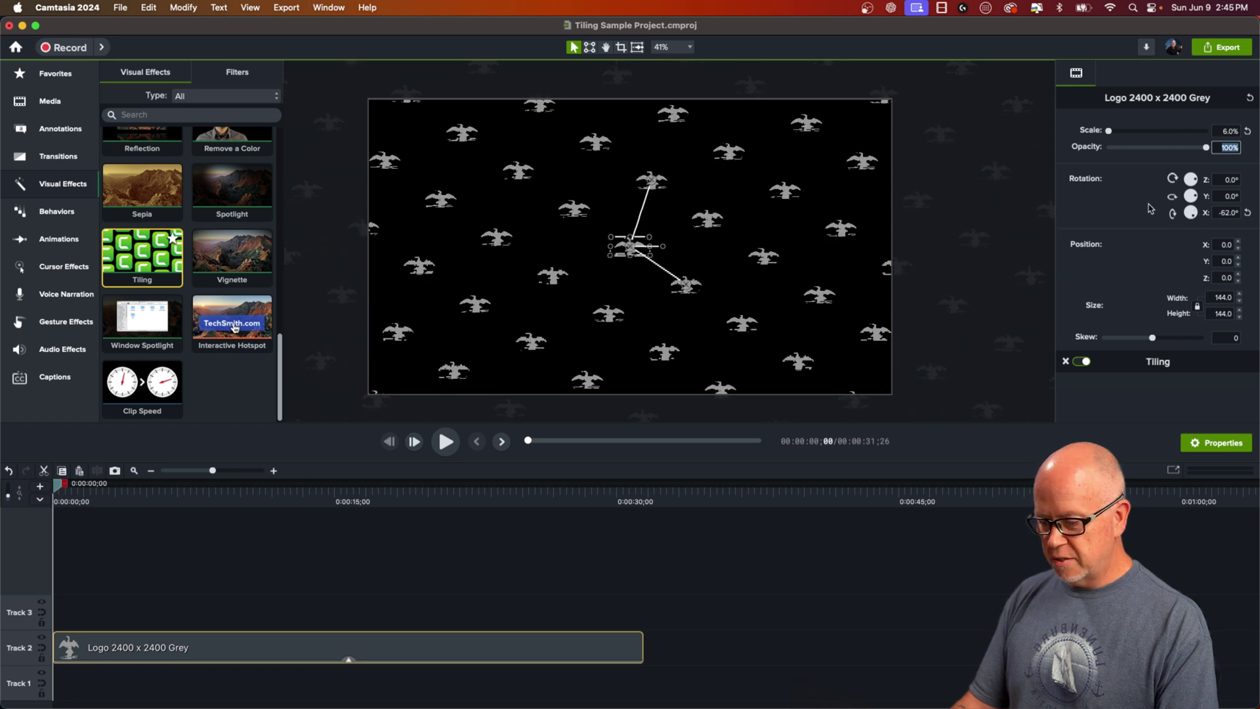
key(super+z)
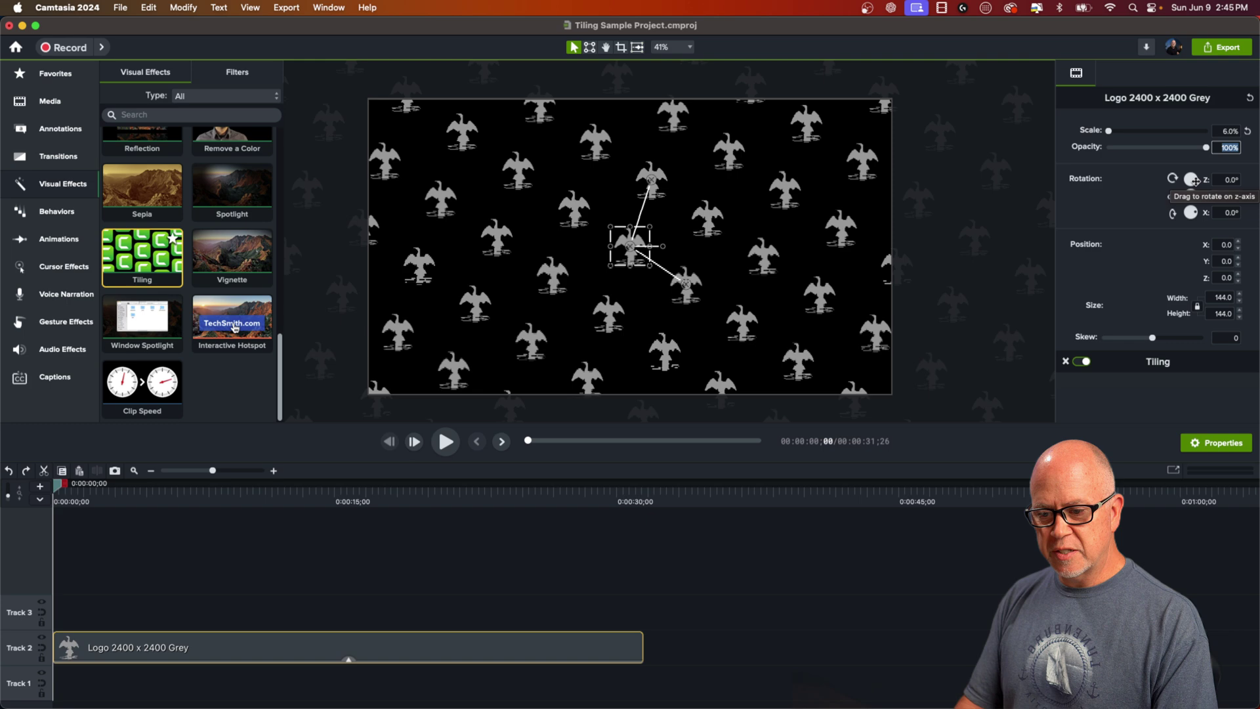
mouse_move(1192, 180)
mouse_down()
mouse_move(1189, 195)
mouse_move(1213, 176)
mouse_up()
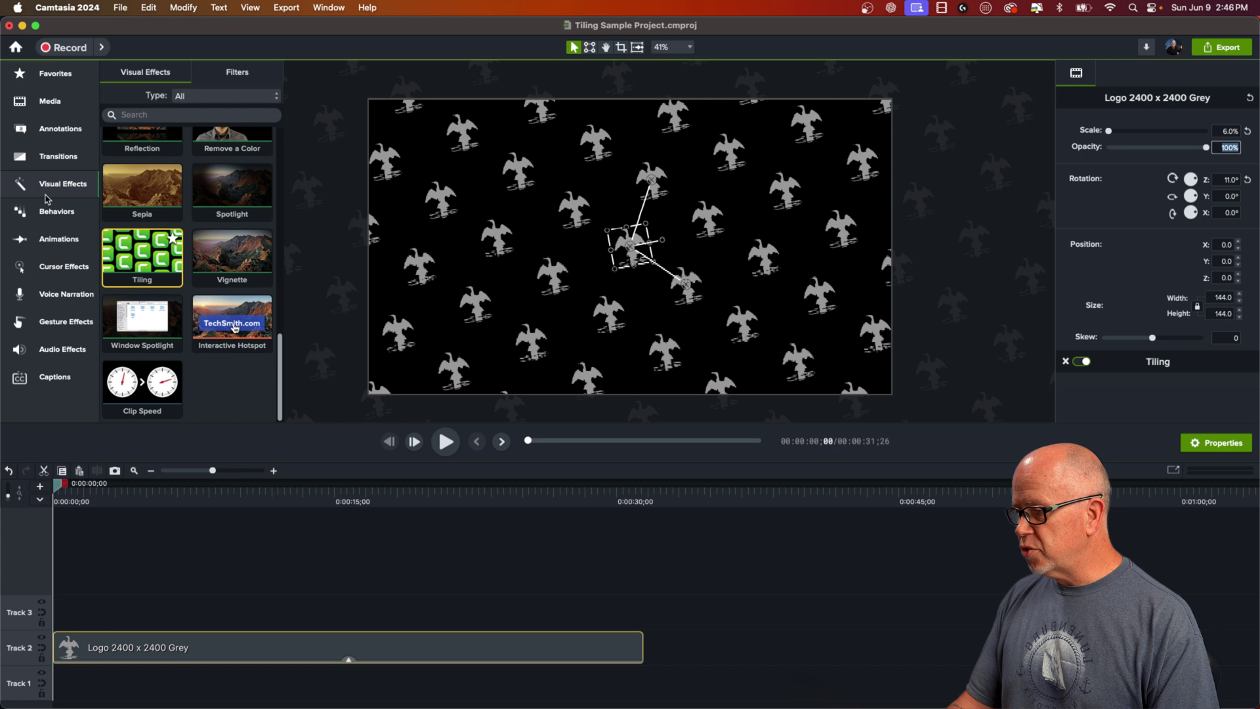
Add a rectangle annotation shape to the timeline and enlarge it on the canvas.
click(59, 132)
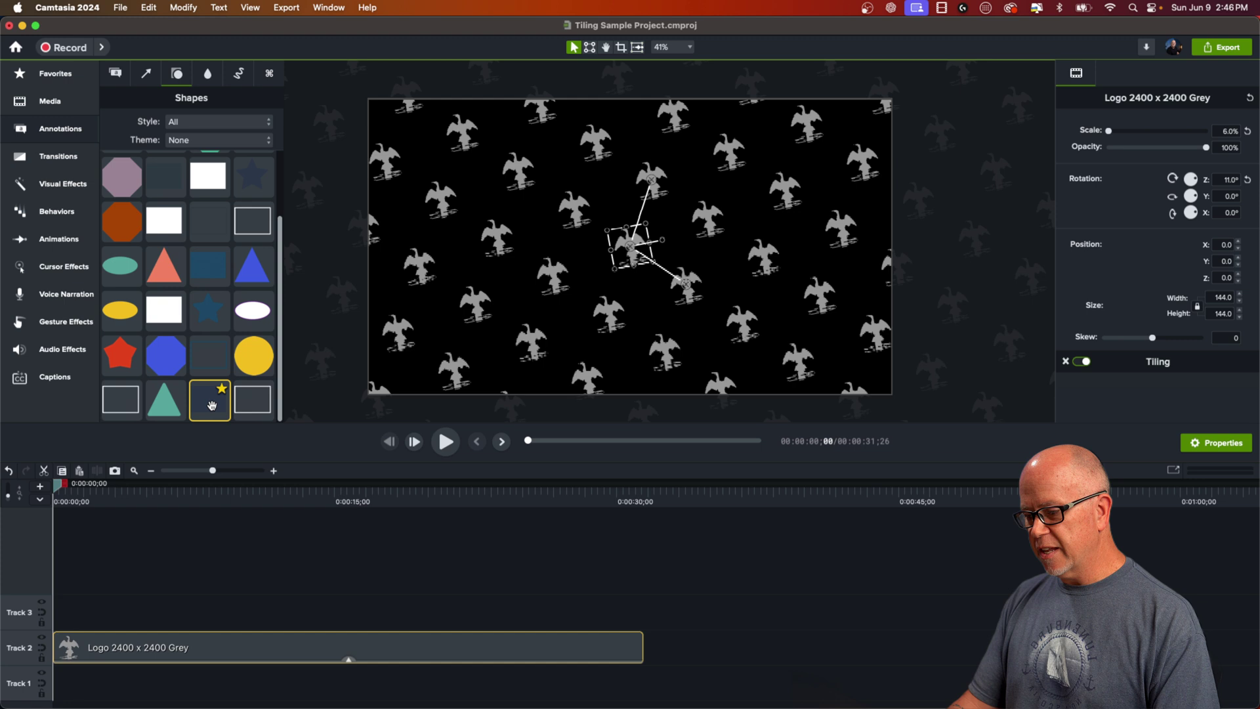
drag(207, 401, 147, 609)
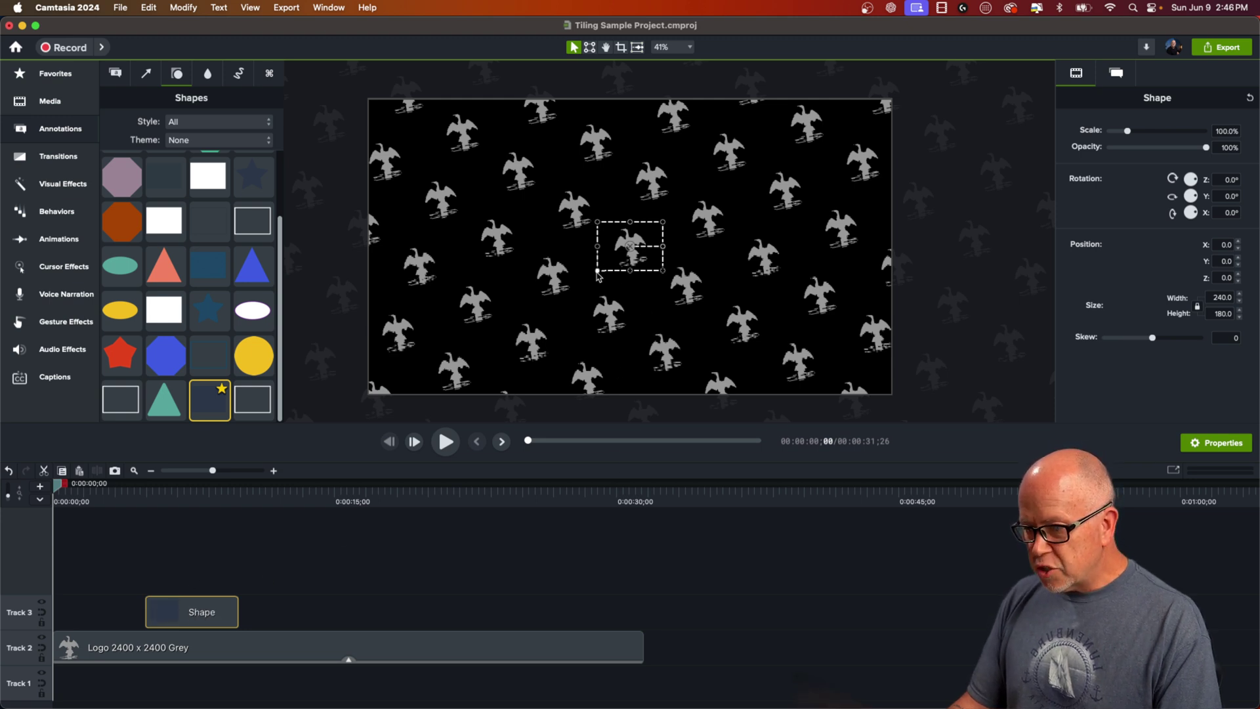
drag(598, 271, 445, 366)
Stretch the rectangle to 2009 × 1137 to cover the canvas and move its clip to Track 1's start.
drag(194, 612, 643, 697)
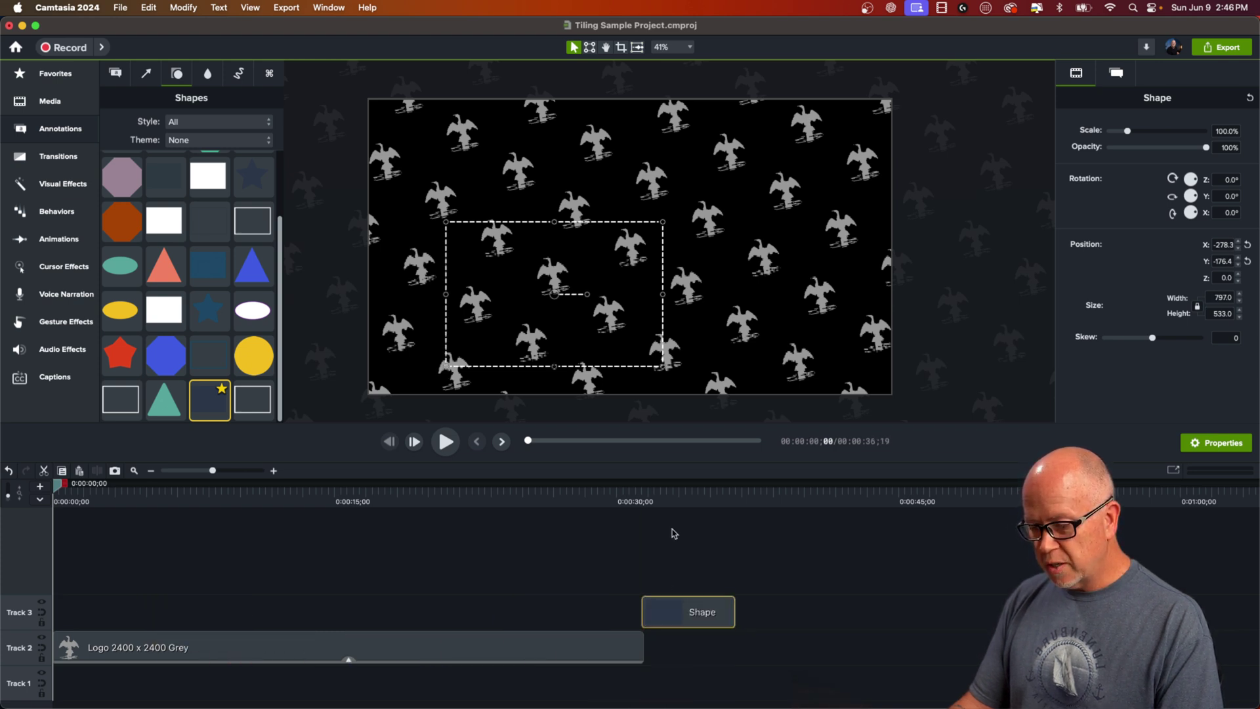
click(680, 502)
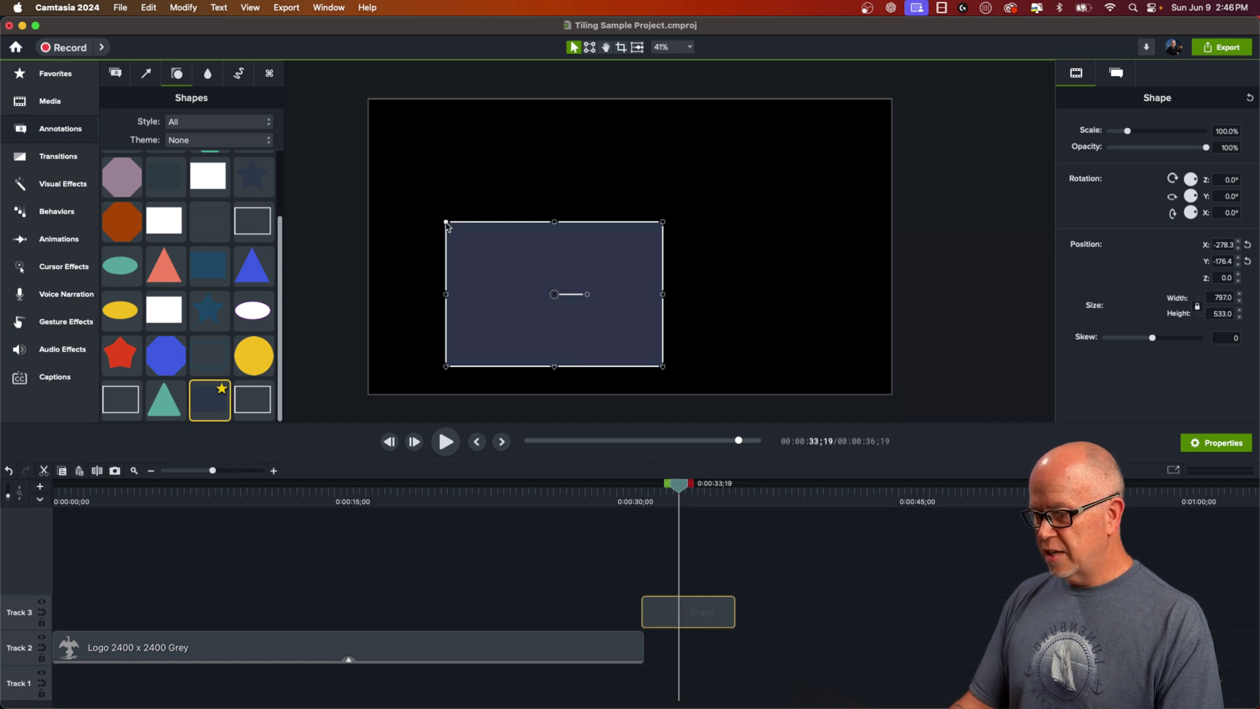
drag(447, 225, 360, 96)
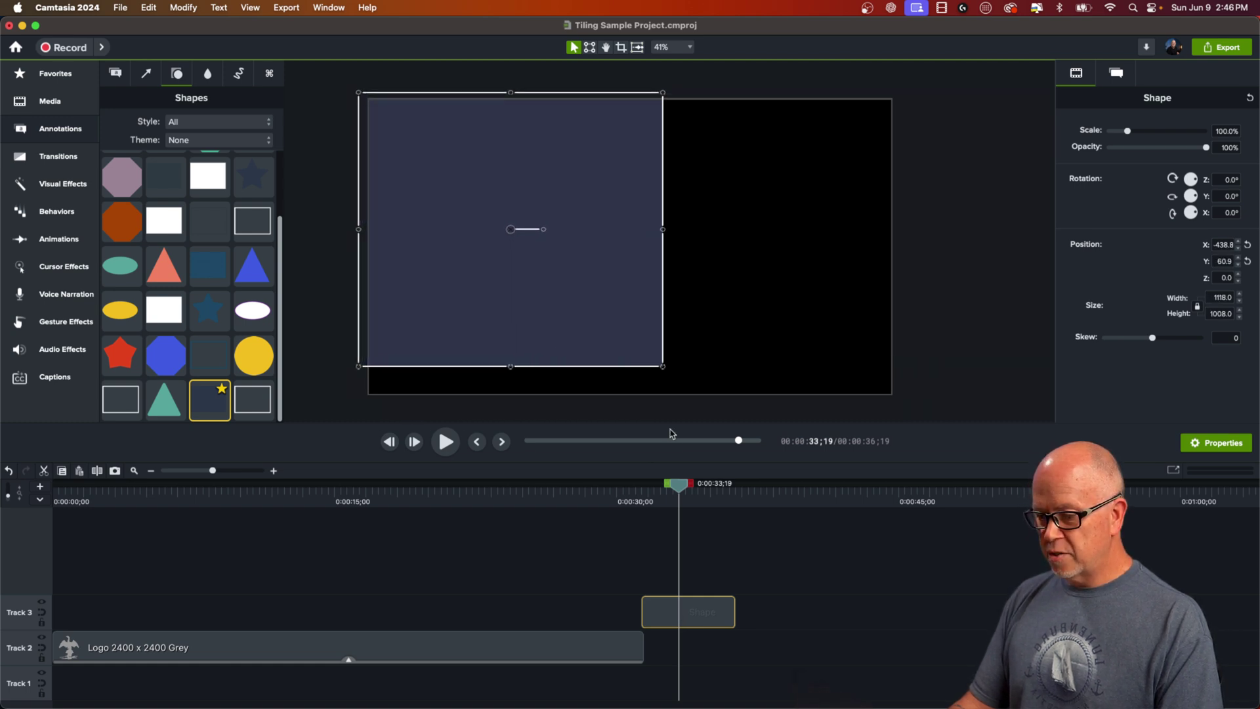
drag(663, 368, 906, 401)
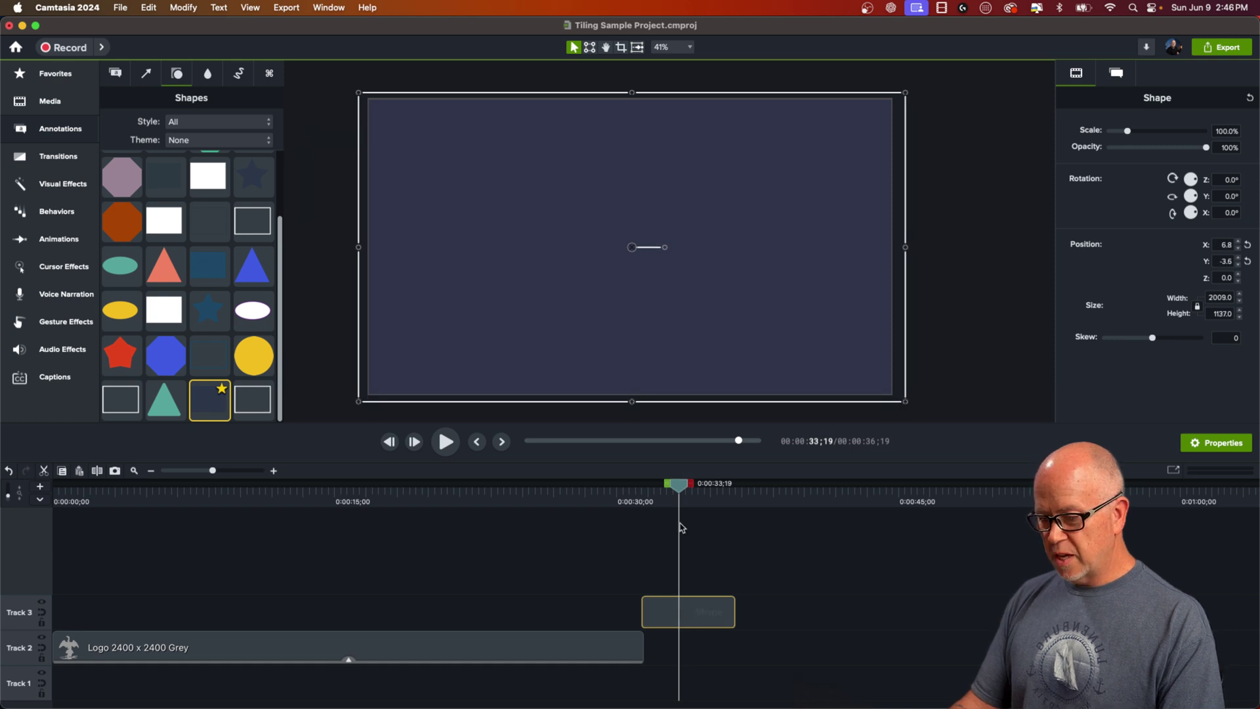
drag(660, 620, 643, 704)
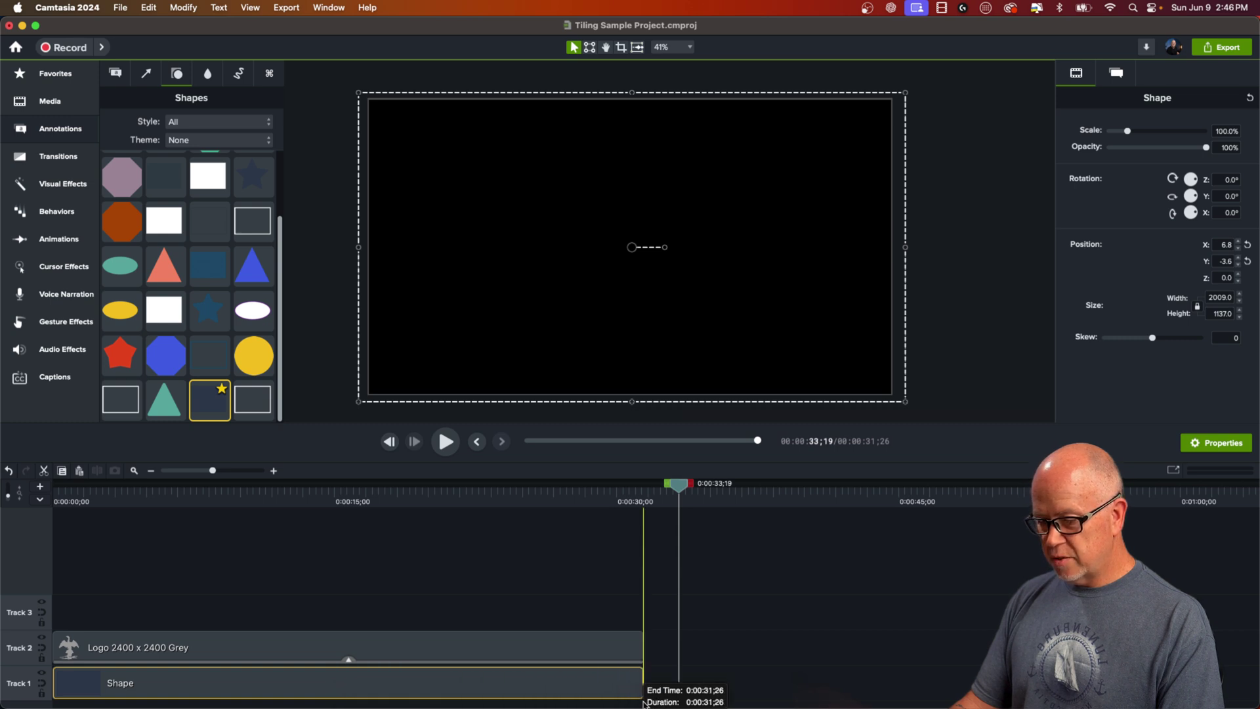
Compare the rectangle clip on Track 3, then return it to Track 1 at 0:00 beneath the logos.
click(420, 491)
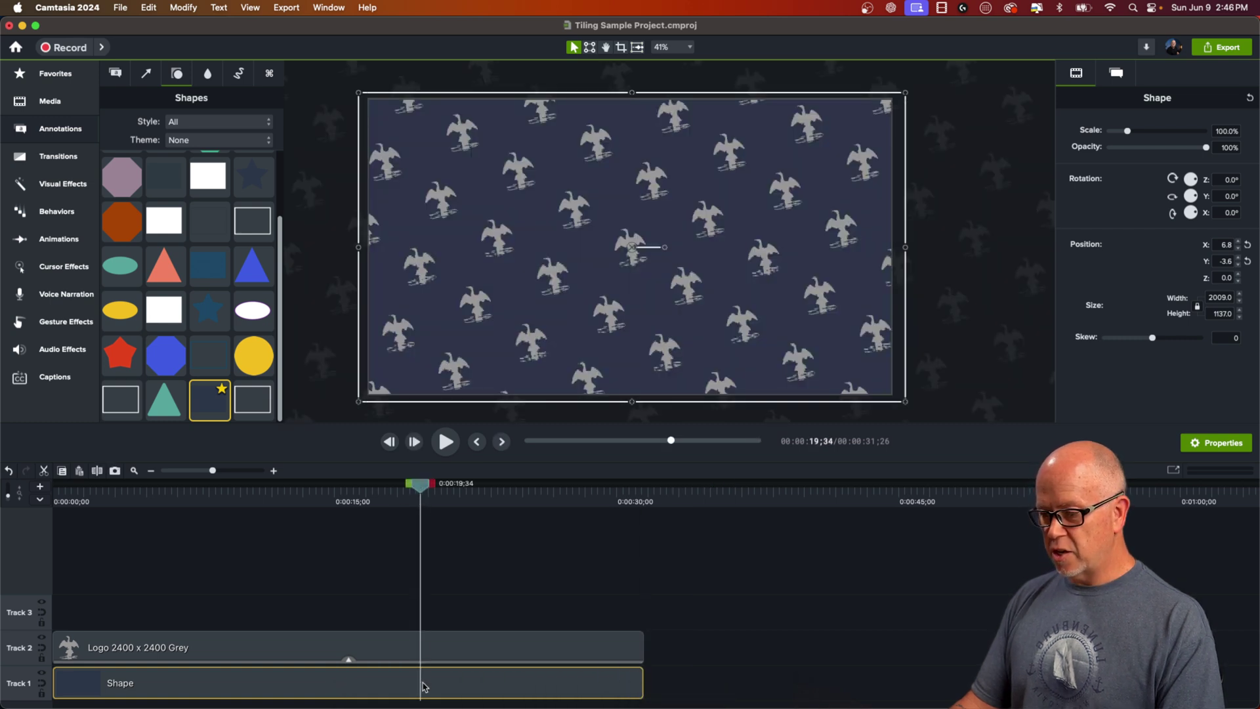
drag(355, 697, 343, 620)
drag(458, 627, 168, 622)
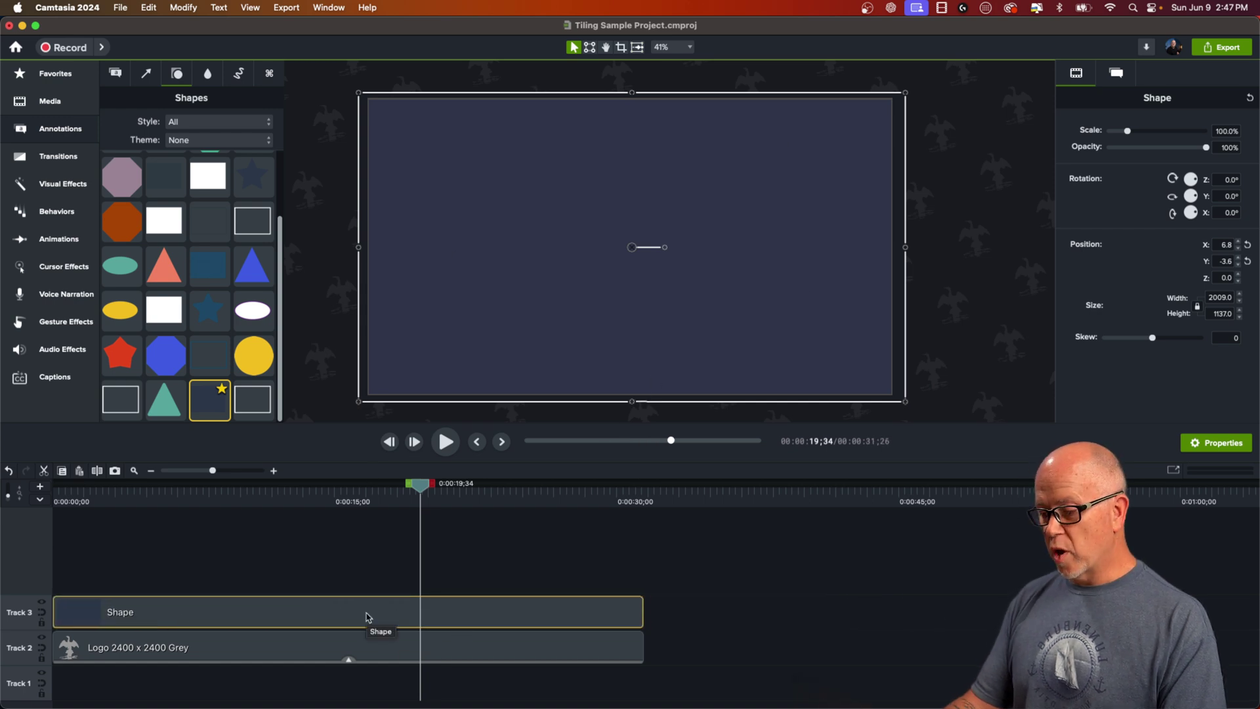
drag(361, 611, 363, 697)
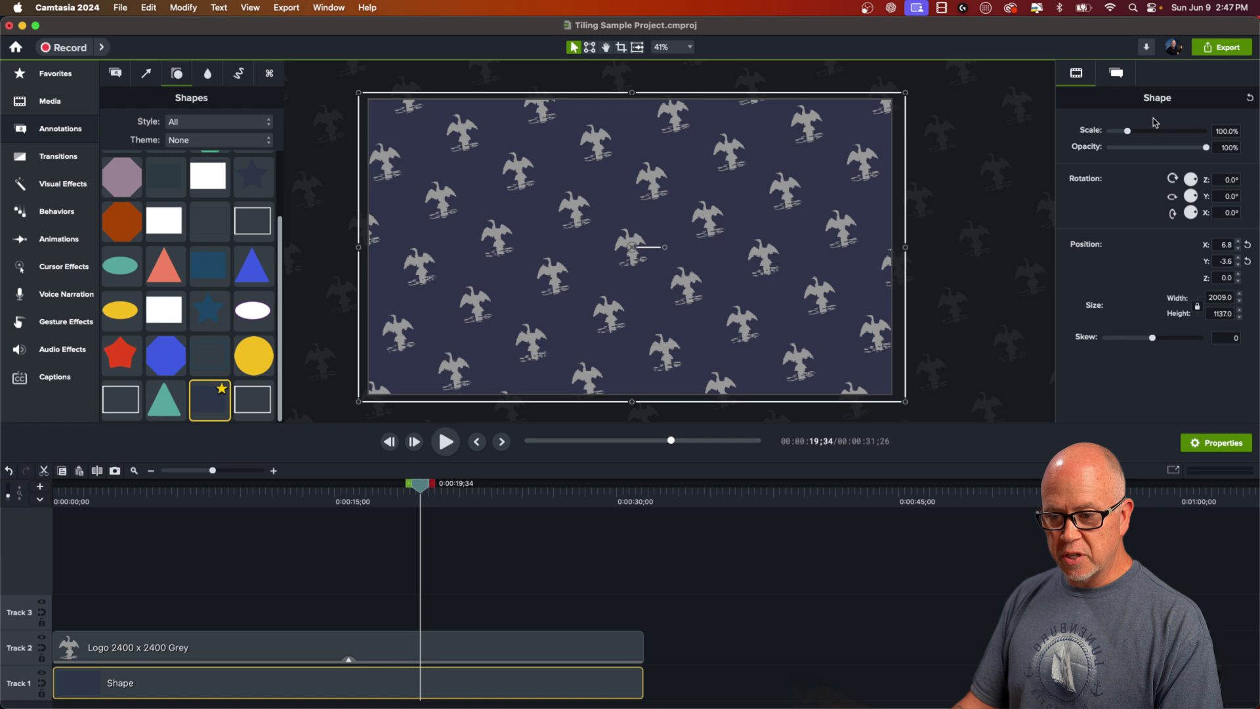
Set the background rectangle's fill to Purple after trying blue, green and cyan.
click(1116, 76)
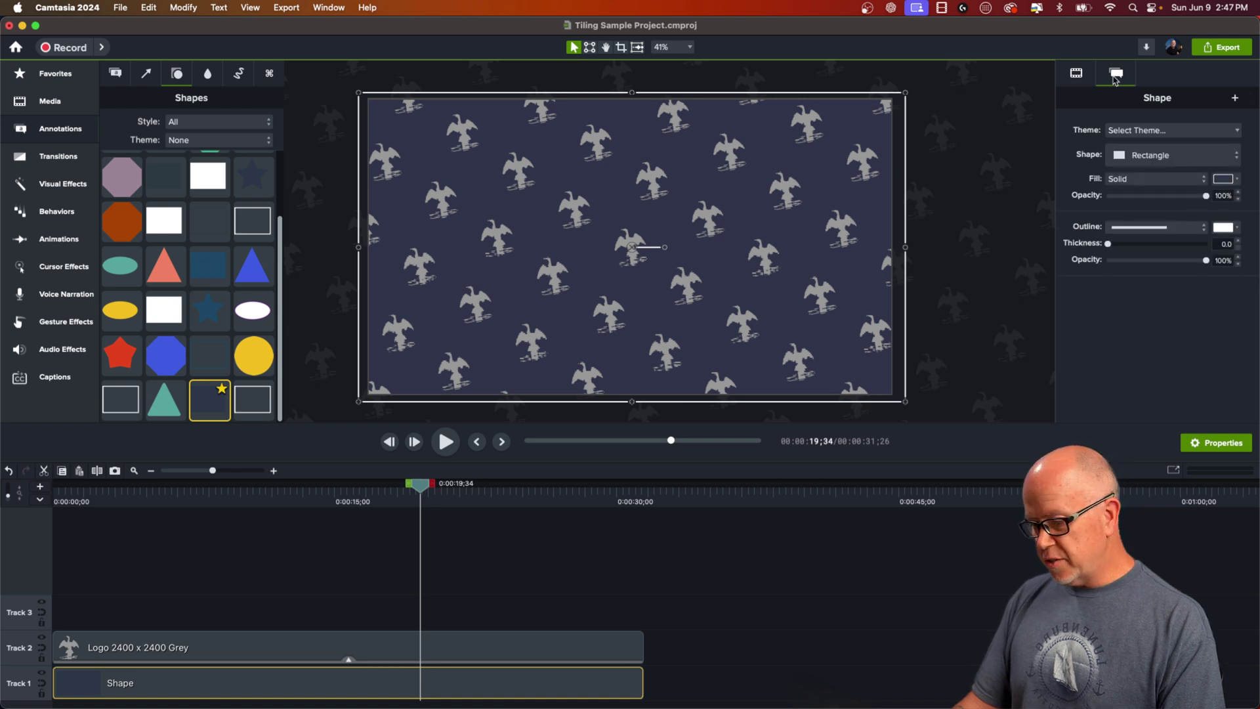
click(1223, 179)
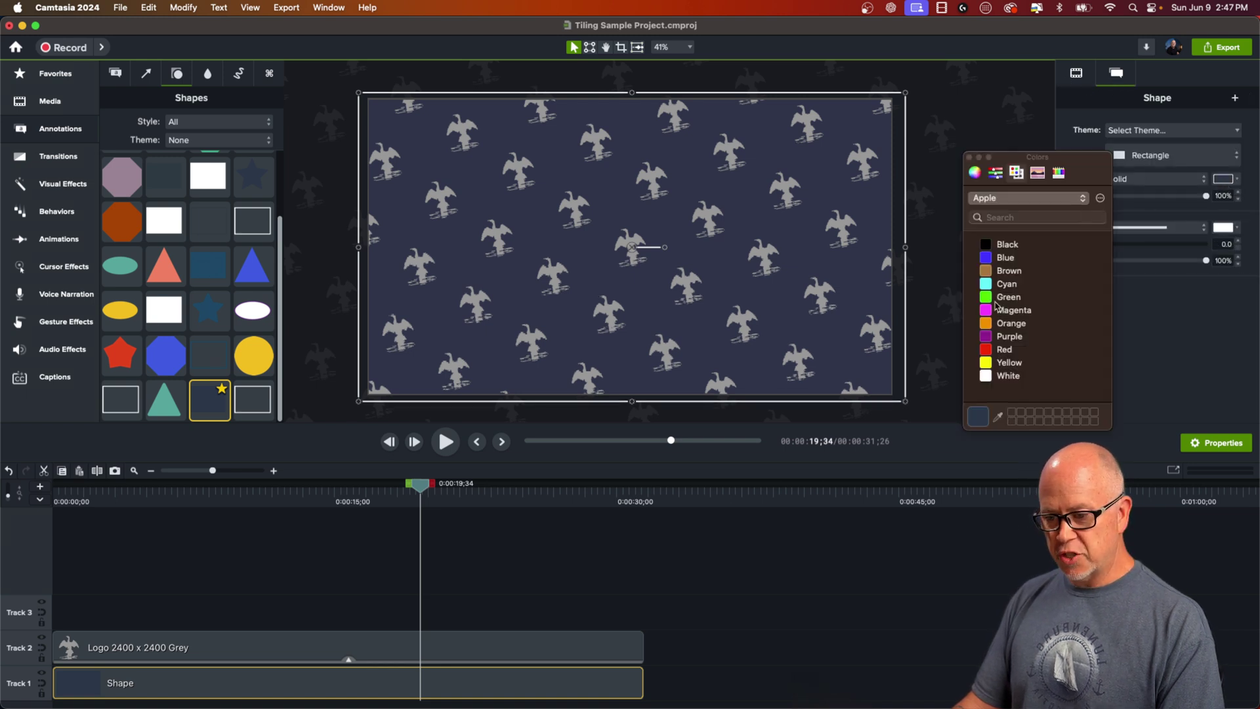
click(1005, 257)
click(1009, 296)
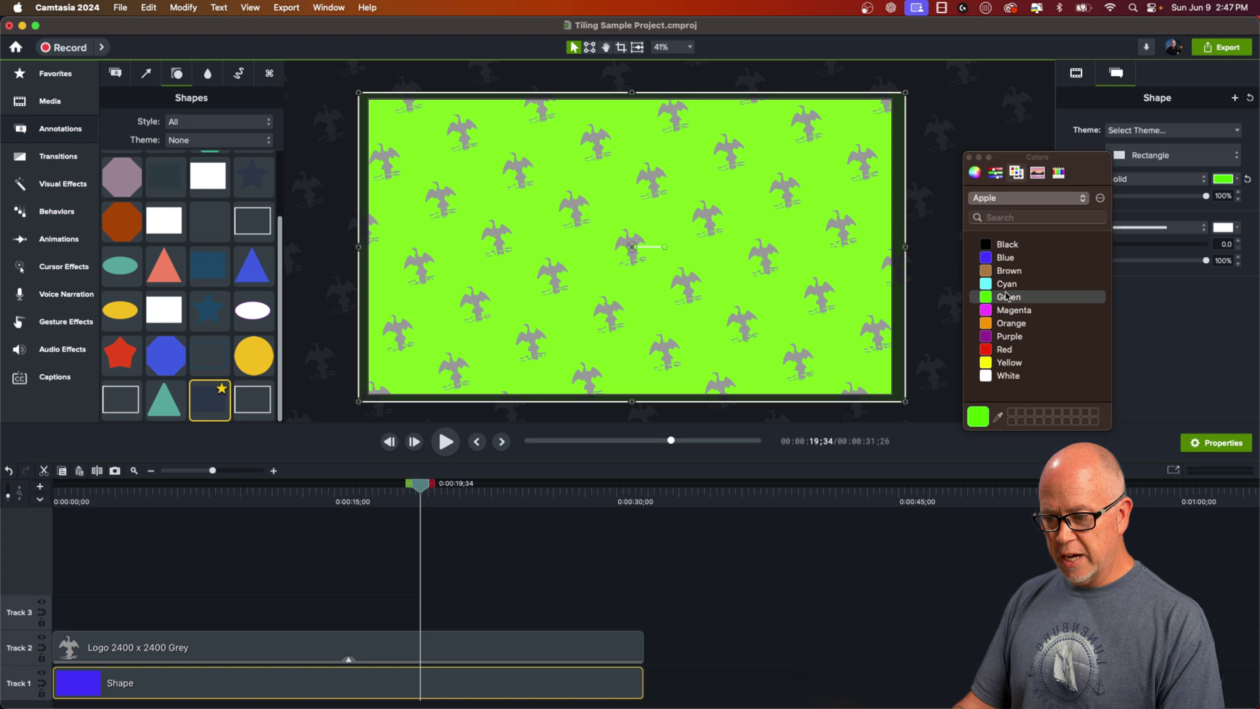
click(1008, 284)
click(1008, 336)
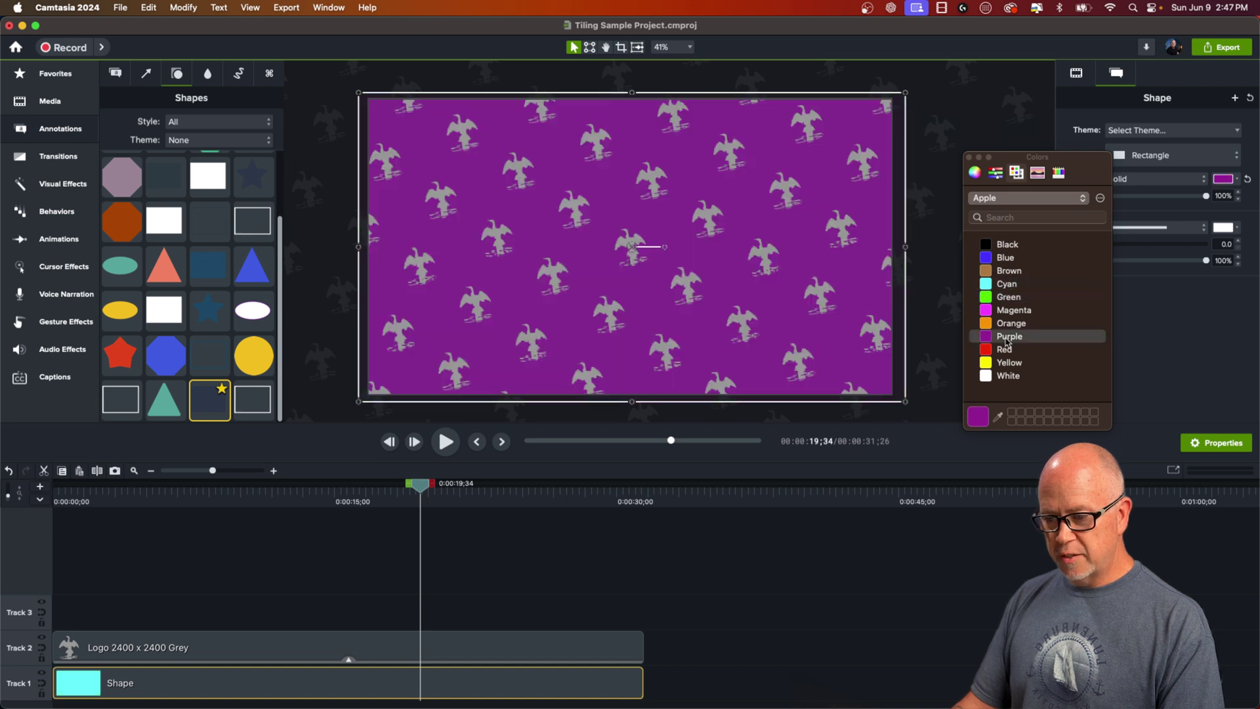
click(969, 157)
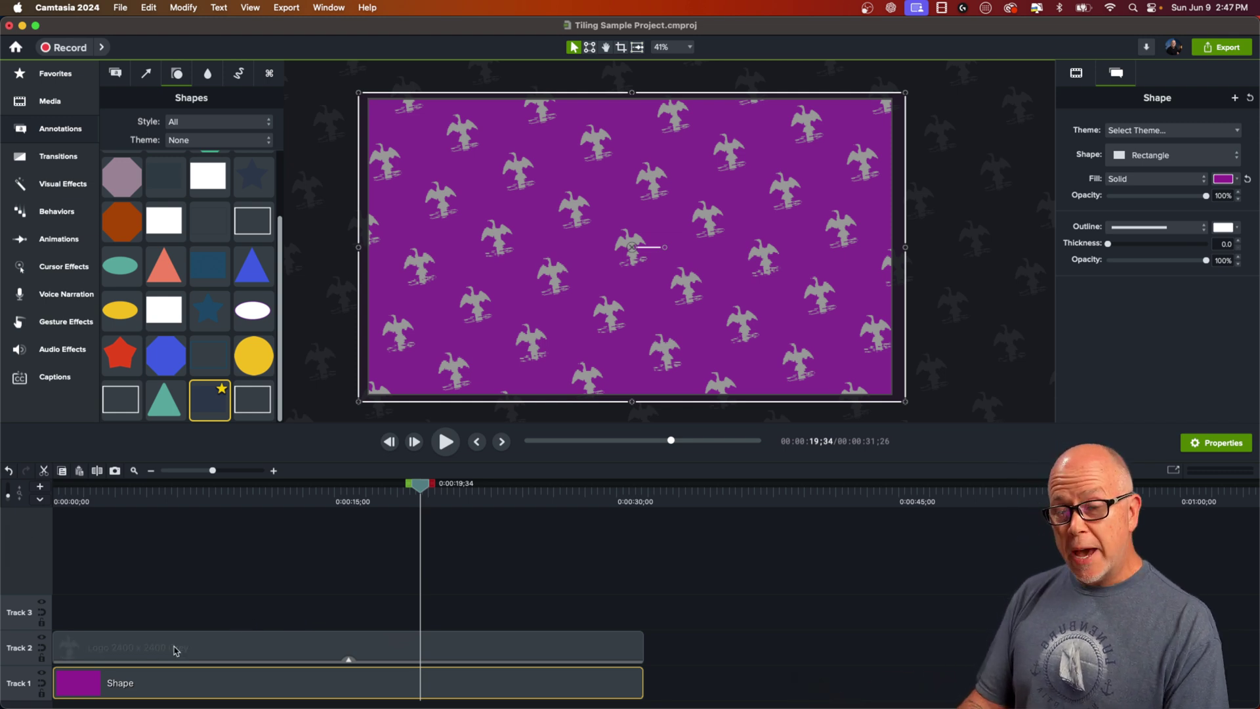
Move the logo clip to Track 3 and browse Camtasia Assets to Dynamic Backgrounds.
drag(119, 655, 115, 616)
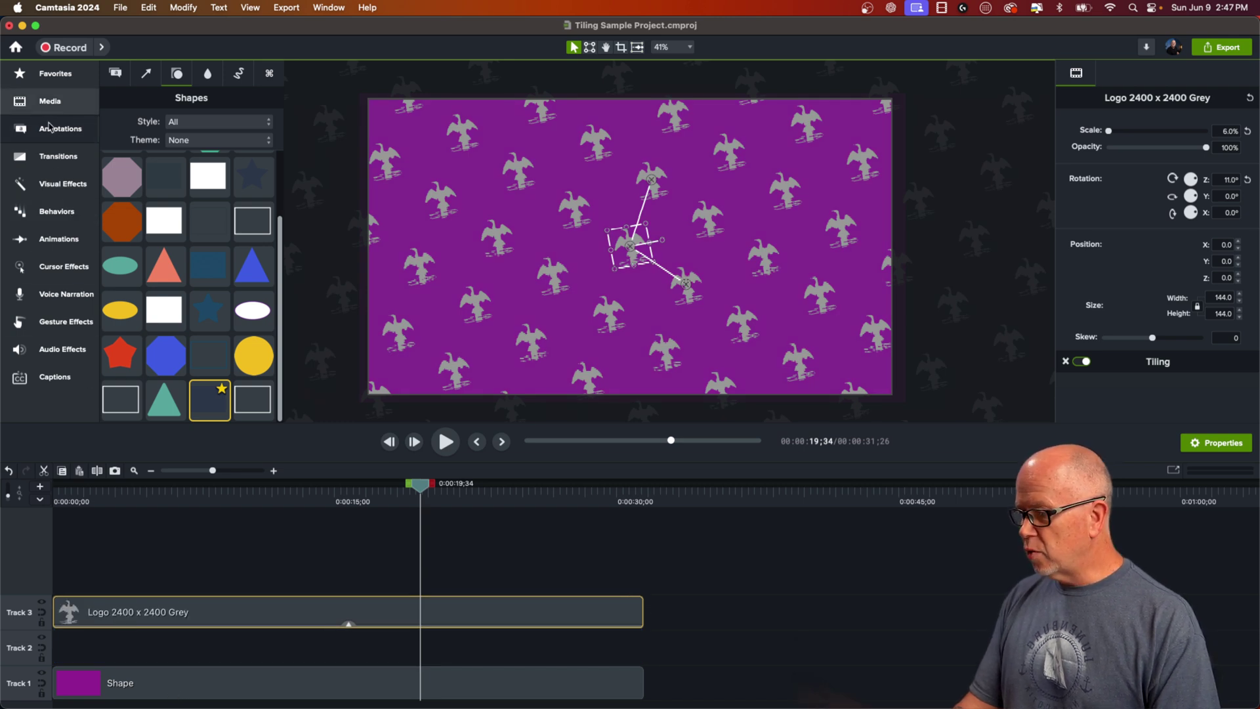
click(60, 186)
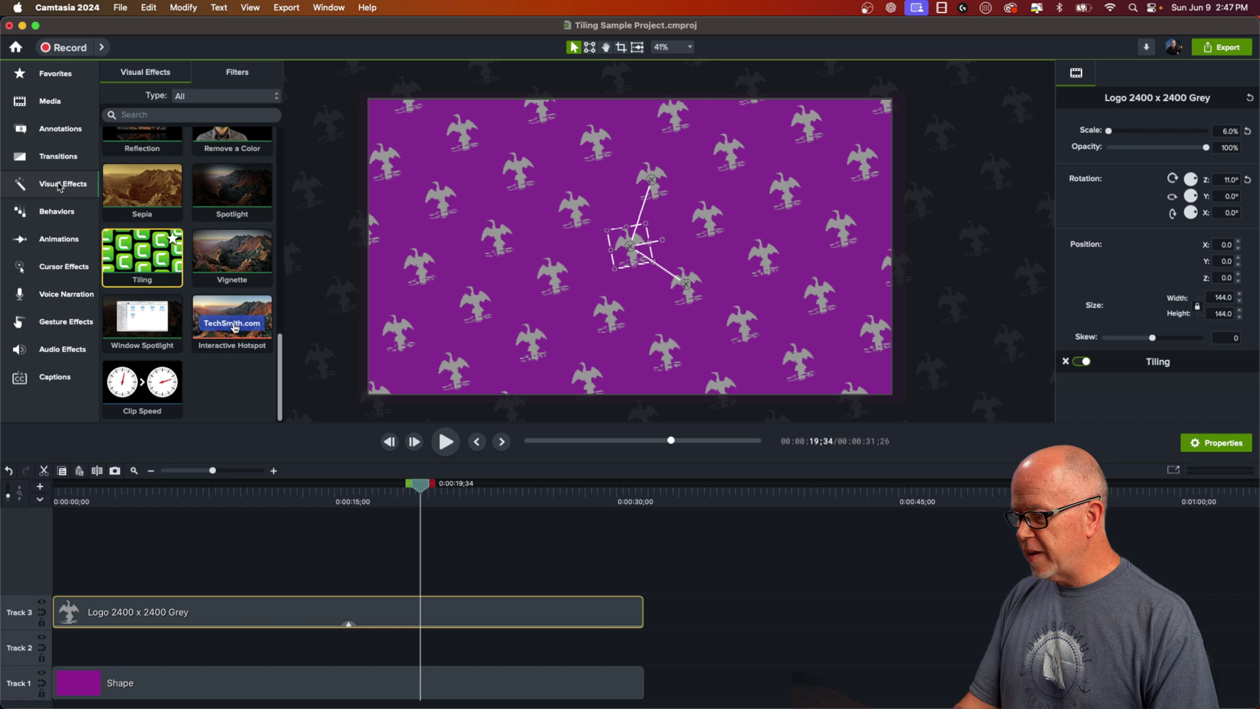
click(52, 104)
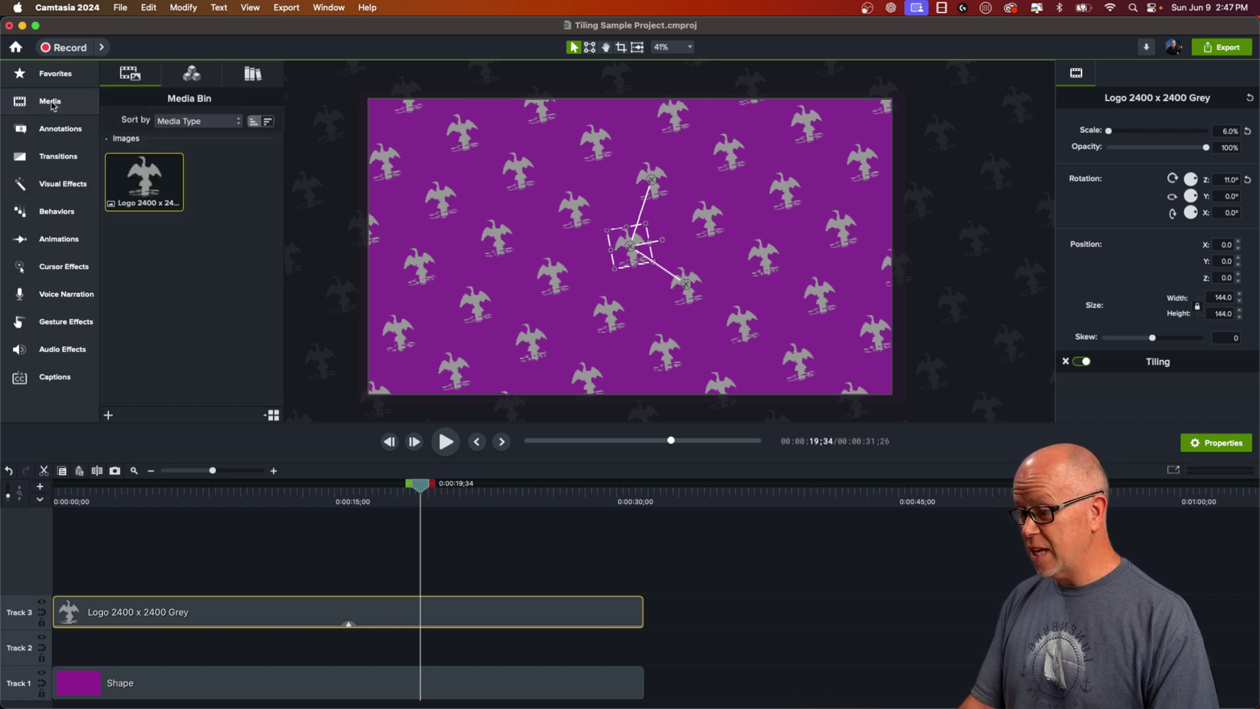
click(192, 74)
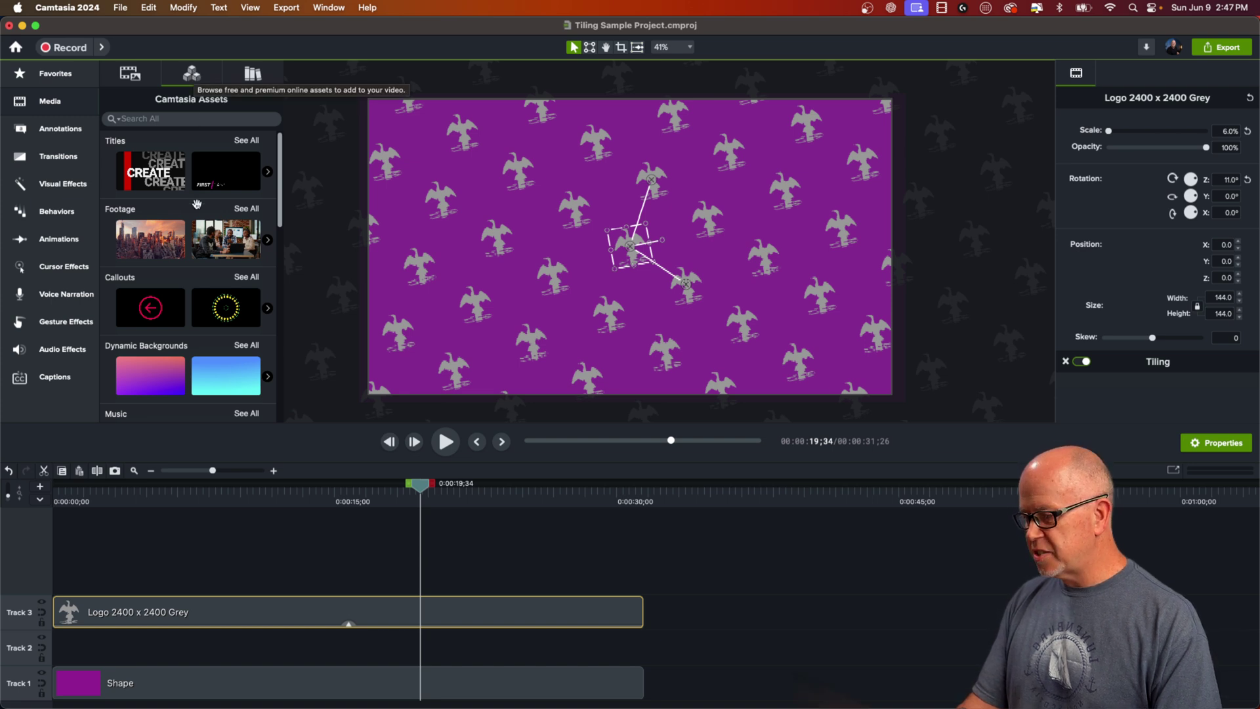
scroll(141, 317, down, 3)
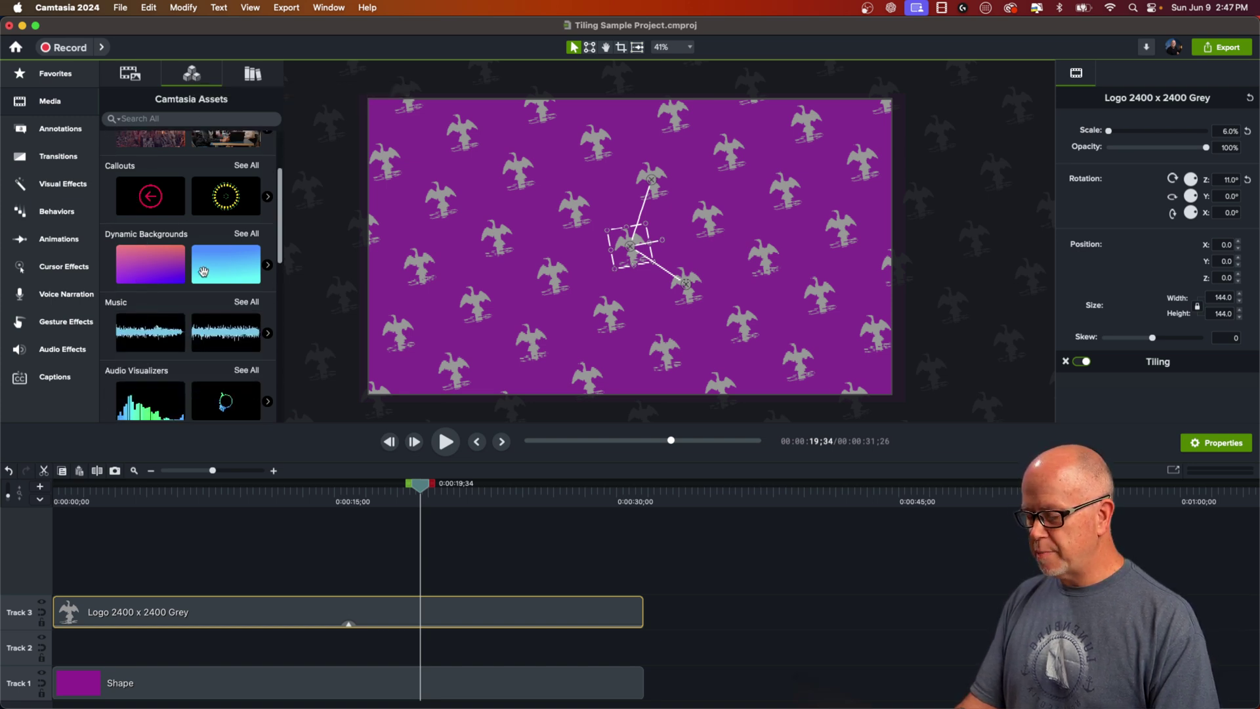
Add the blue Dynamic Fill 30 background to Track 2 and extend it to 0:31;26.
drag(222, 262, 57, 646)
click(243, 499)
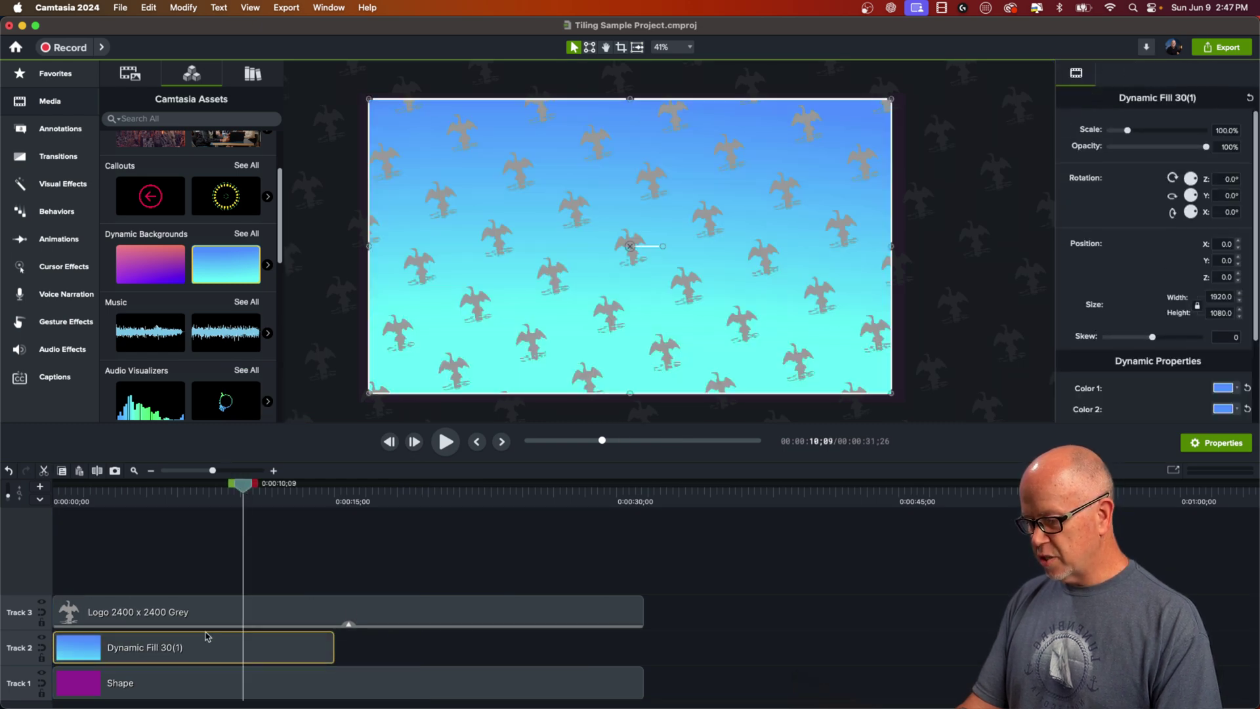
drag(333, 648, 642, 646)
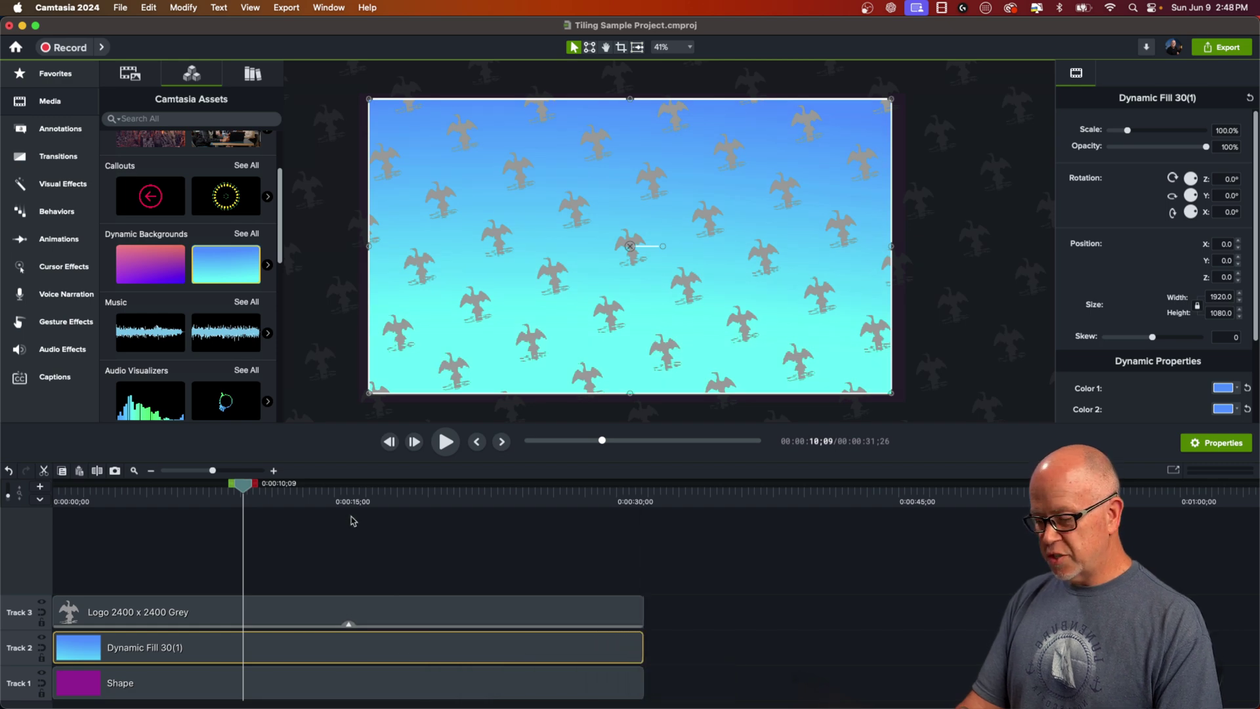
Scrub and play the timeline to preview the animated gradient behind the logos.
drag(245, 491, 375, 614)
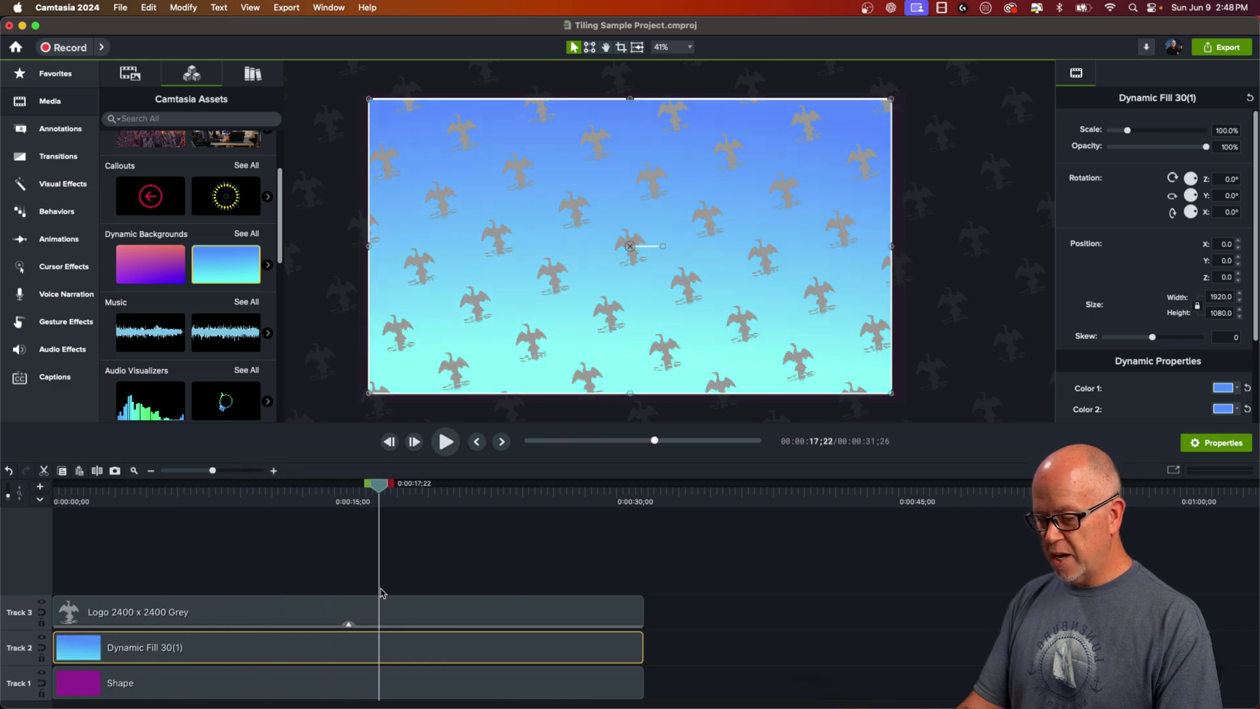
key(space)
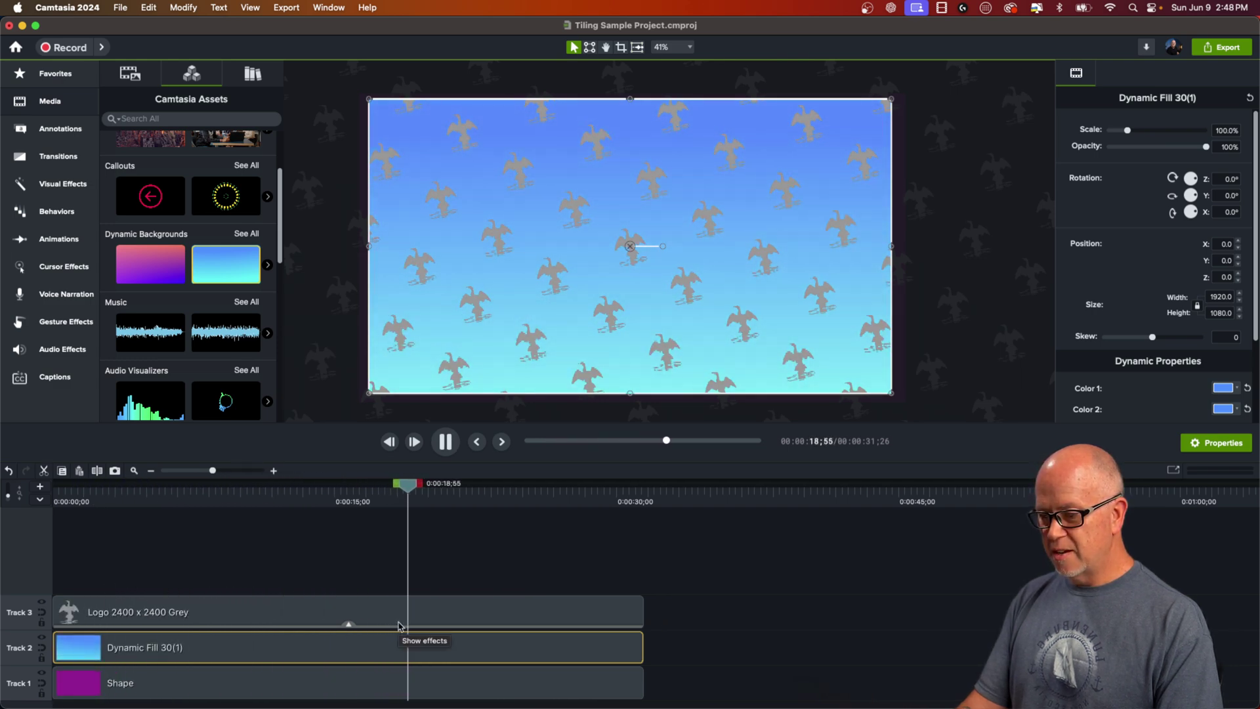
key(space)
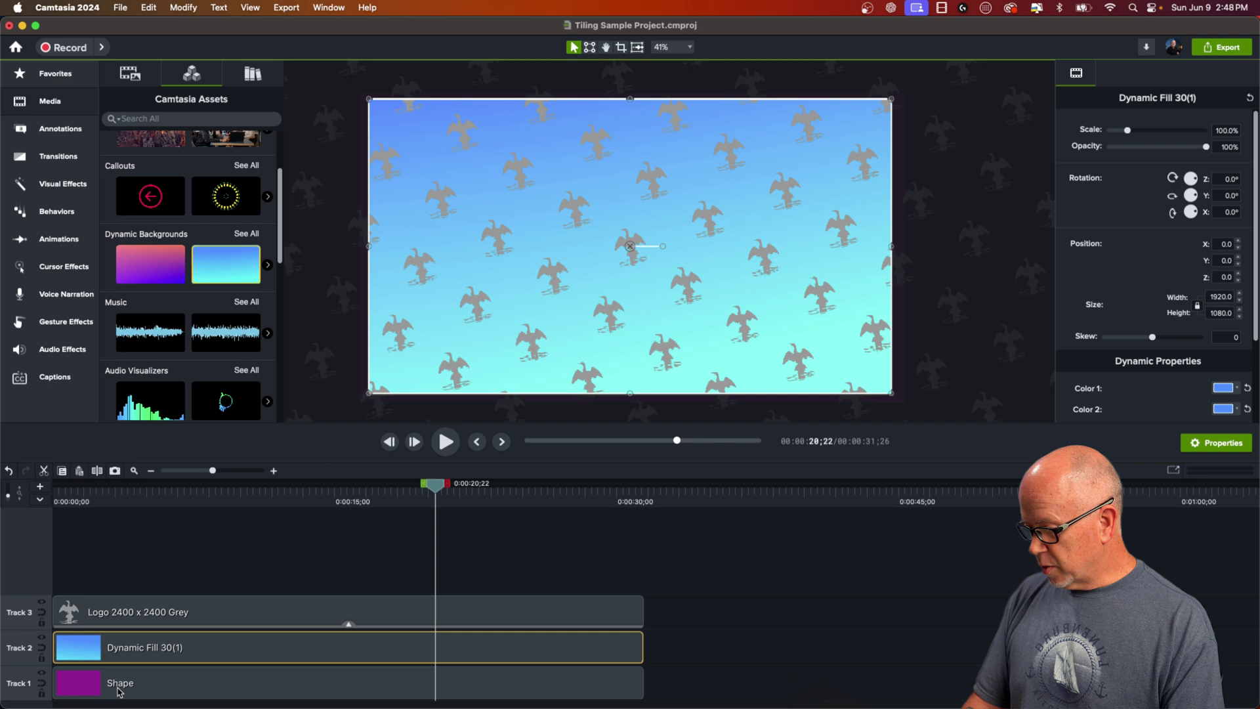
Lower the Logo clip's opacity to 36% and play back from about 0:08 to check the faint pattern.
click(155, 613)
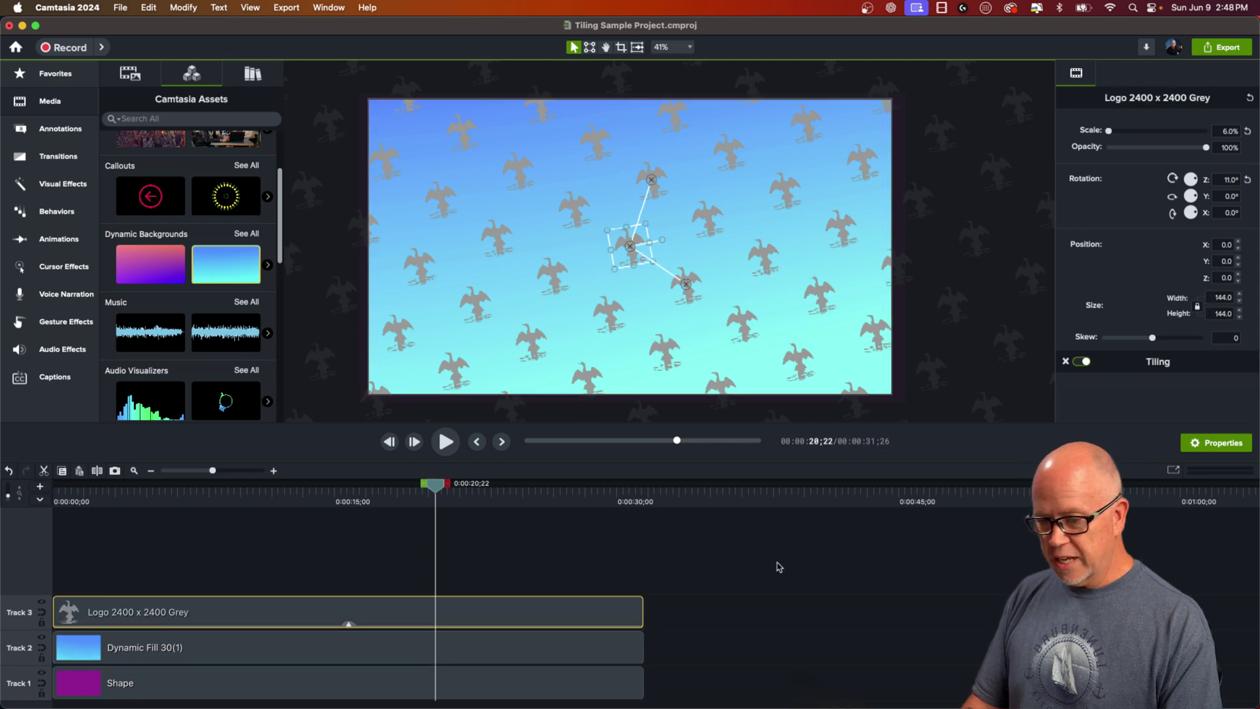
drag(1207, 150, 1144, 158)
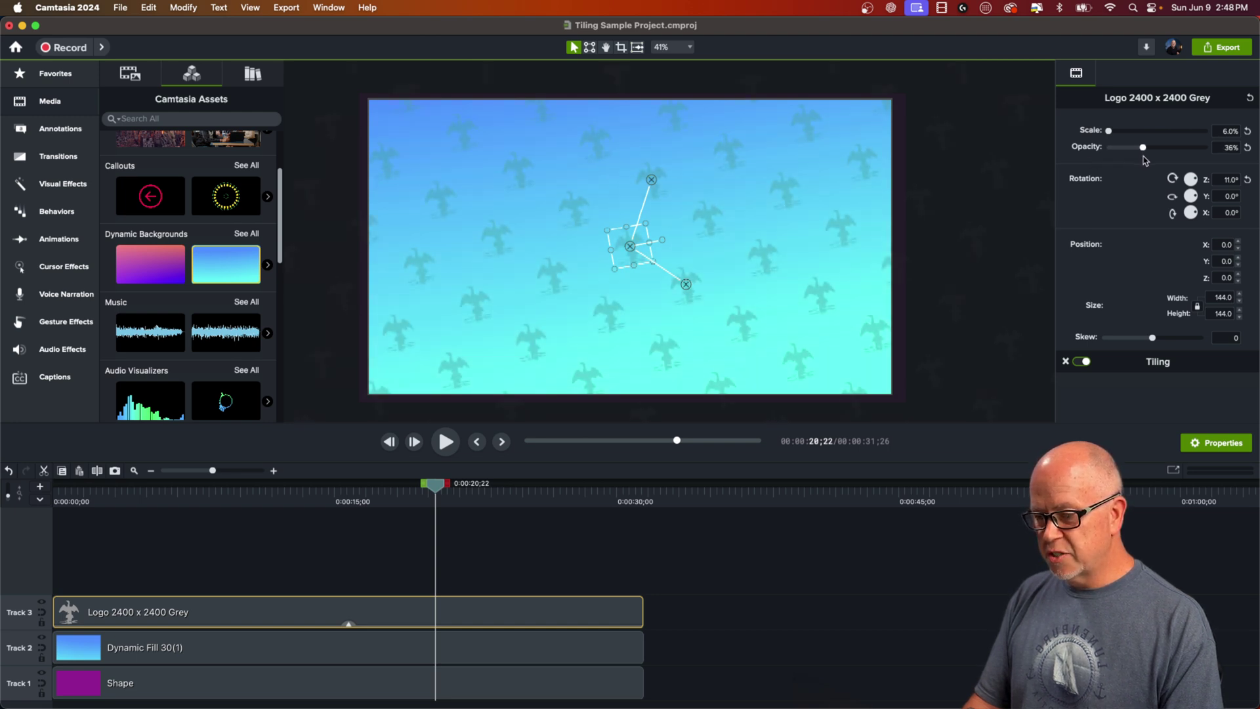
click(221, 498)
key(space)
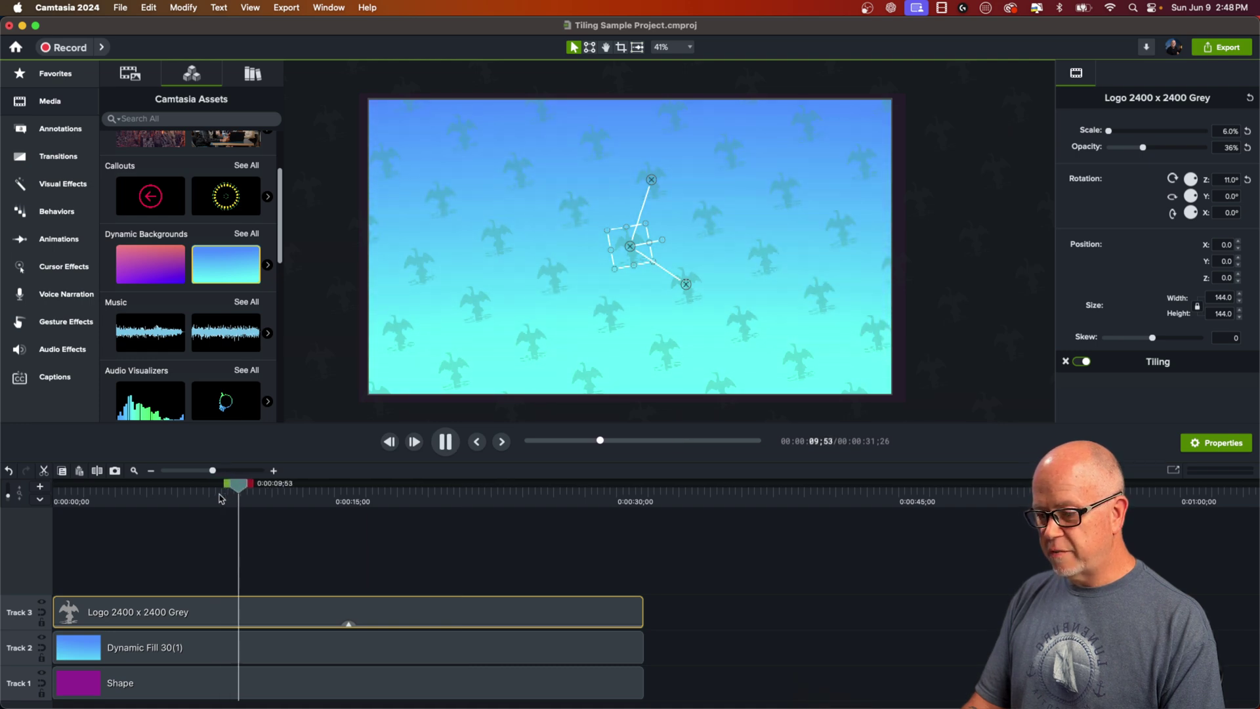
key(space)
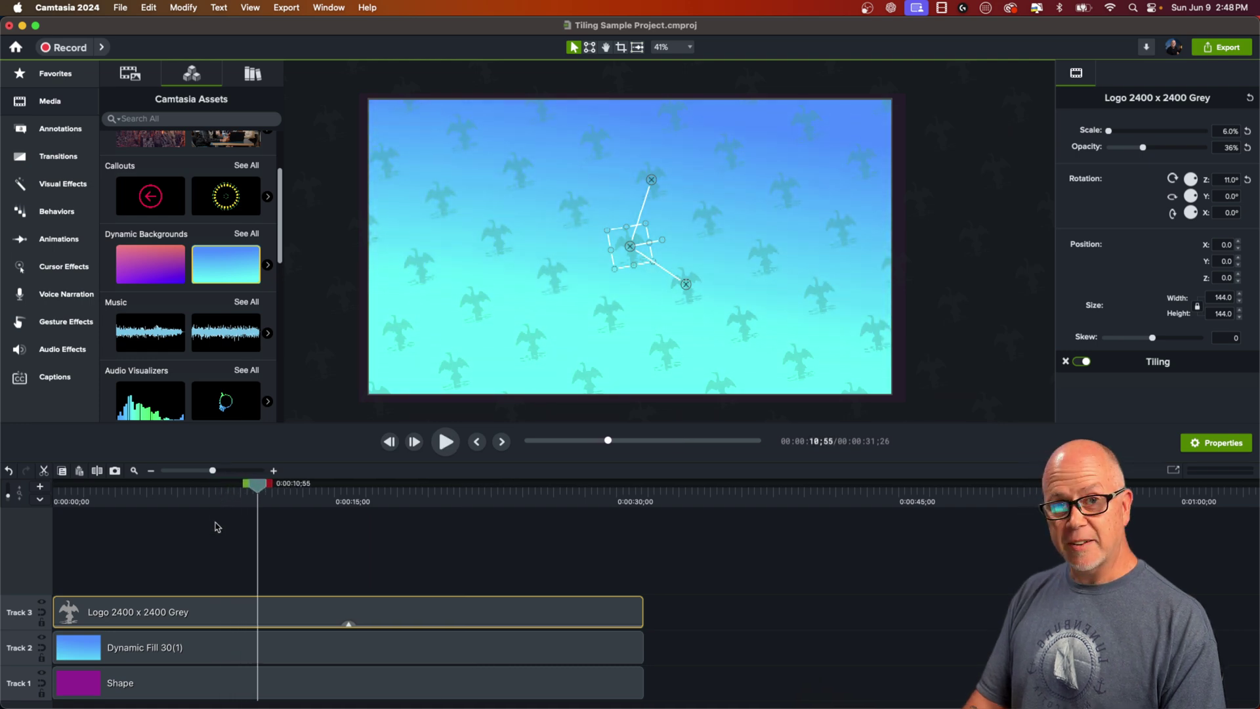
click(209, 544)
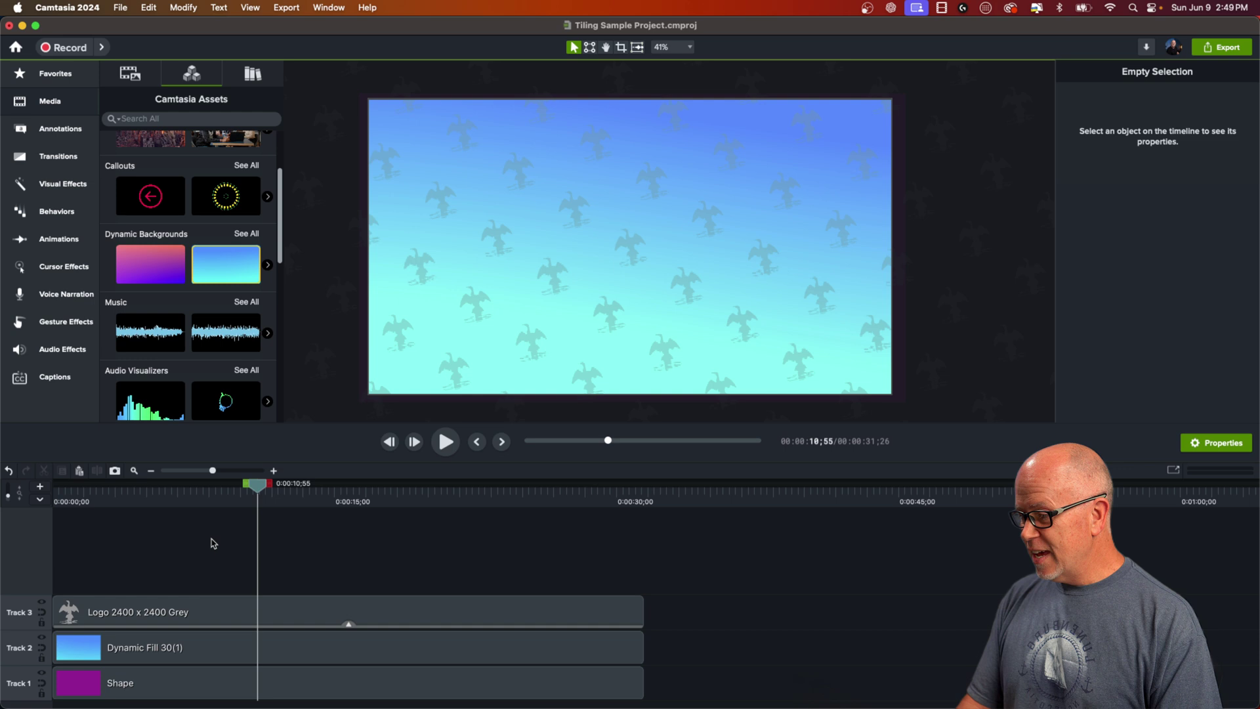
Add a custom animation to the logo clip that moves the pattern up and to the right.
click(53, 242)
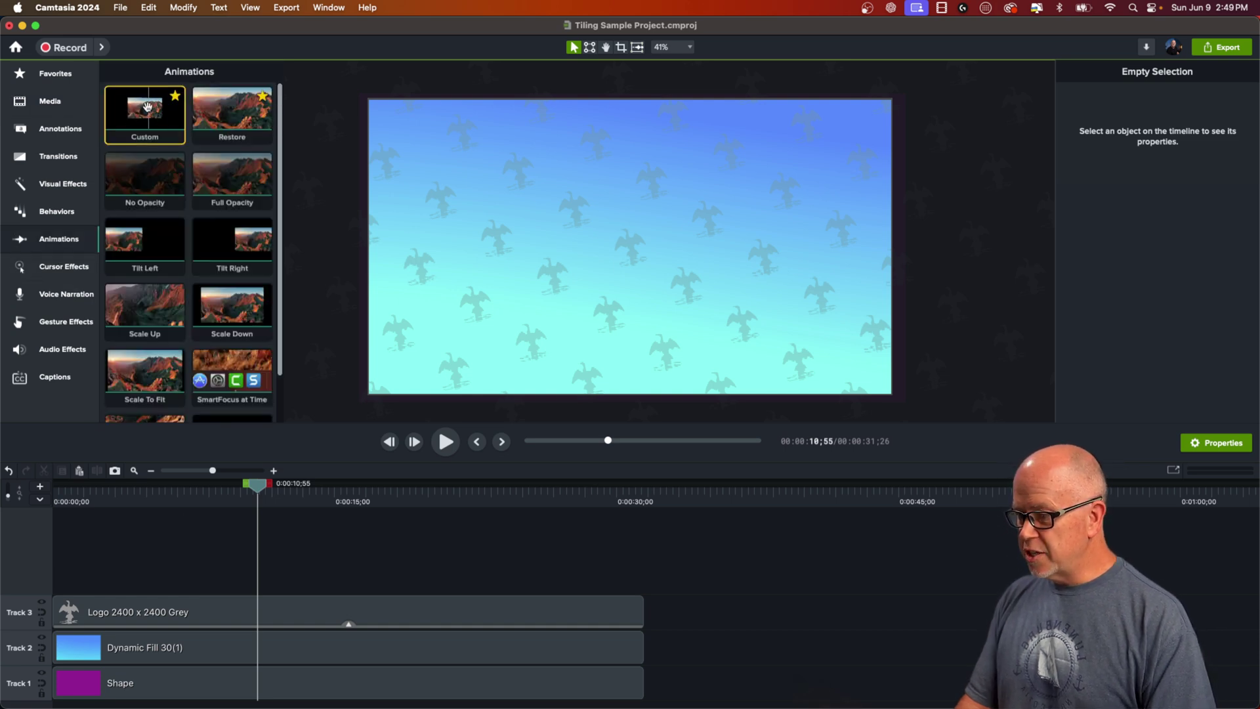
drag(148, 107, 650, 636)
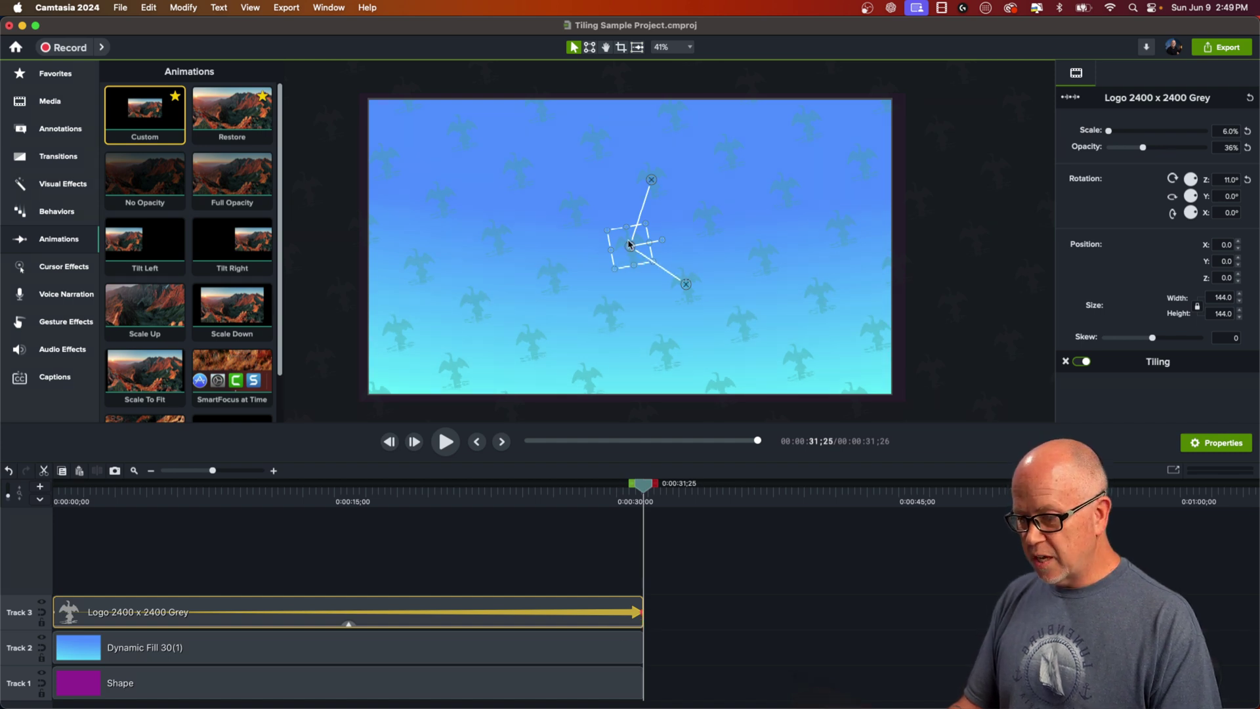
drag(630, 247, 967, 114)
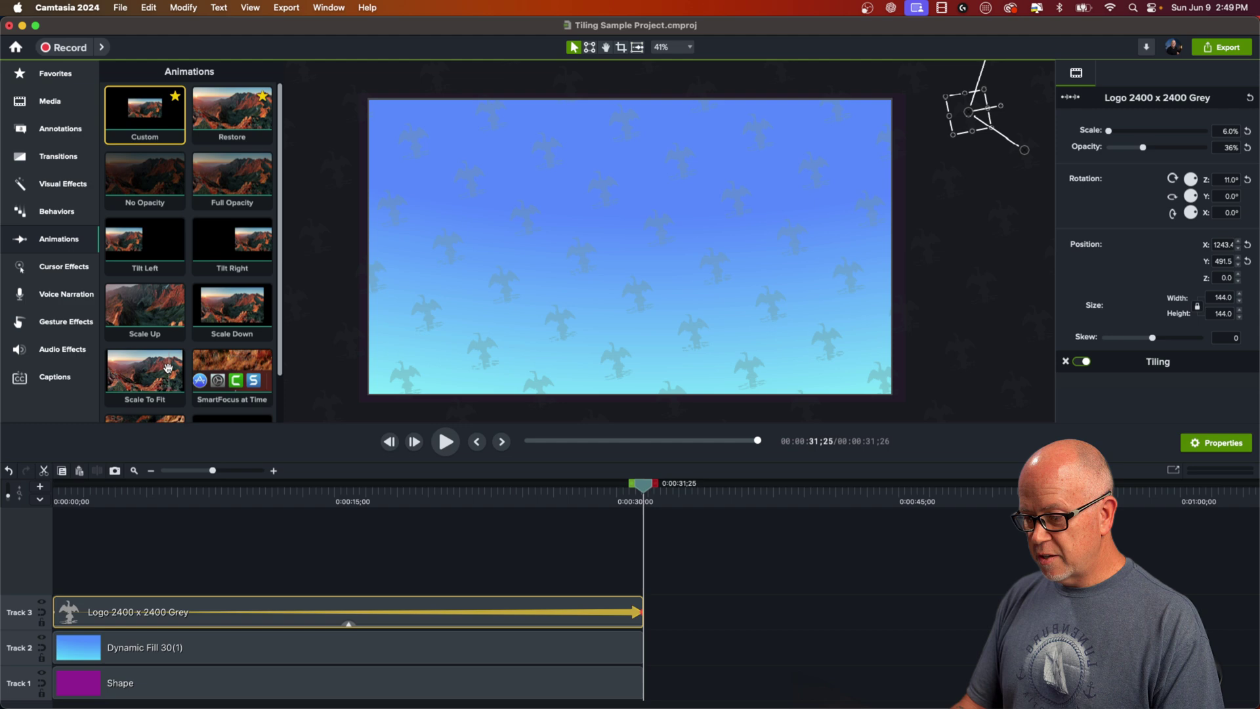
Preview the drifting logo pattern from 0:00.
click(458, 557)
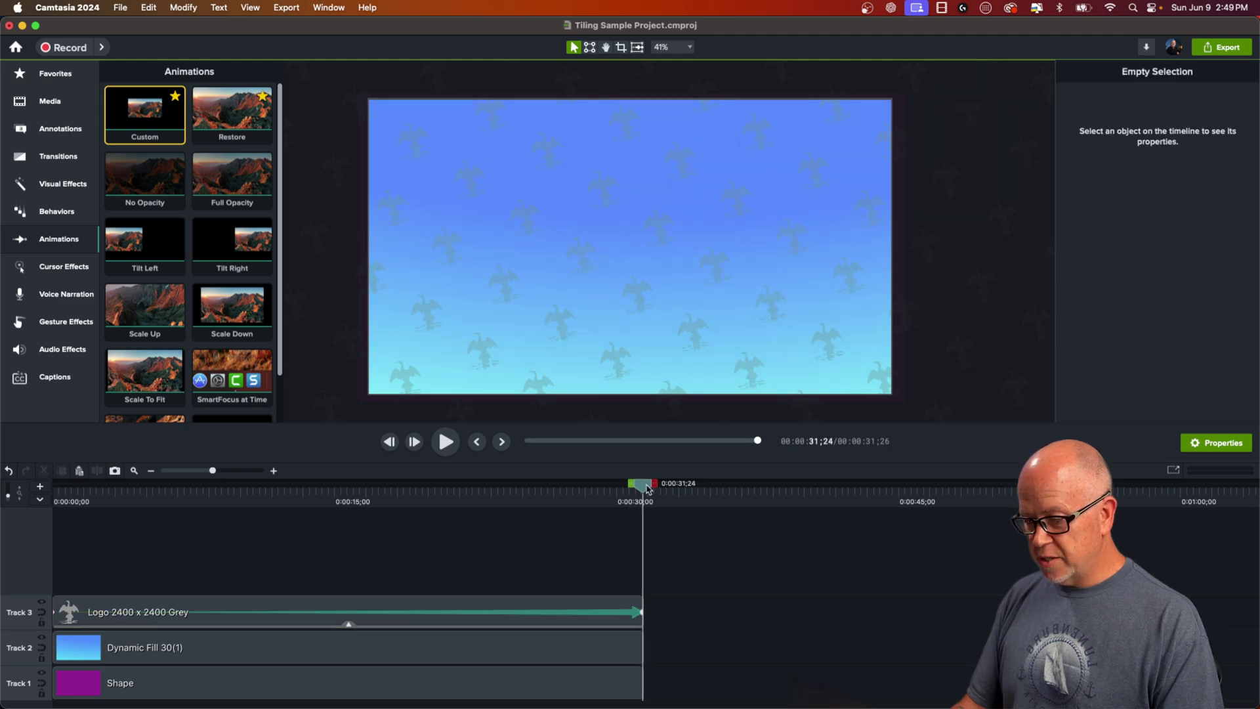
drag(647, 489, 53, 489)
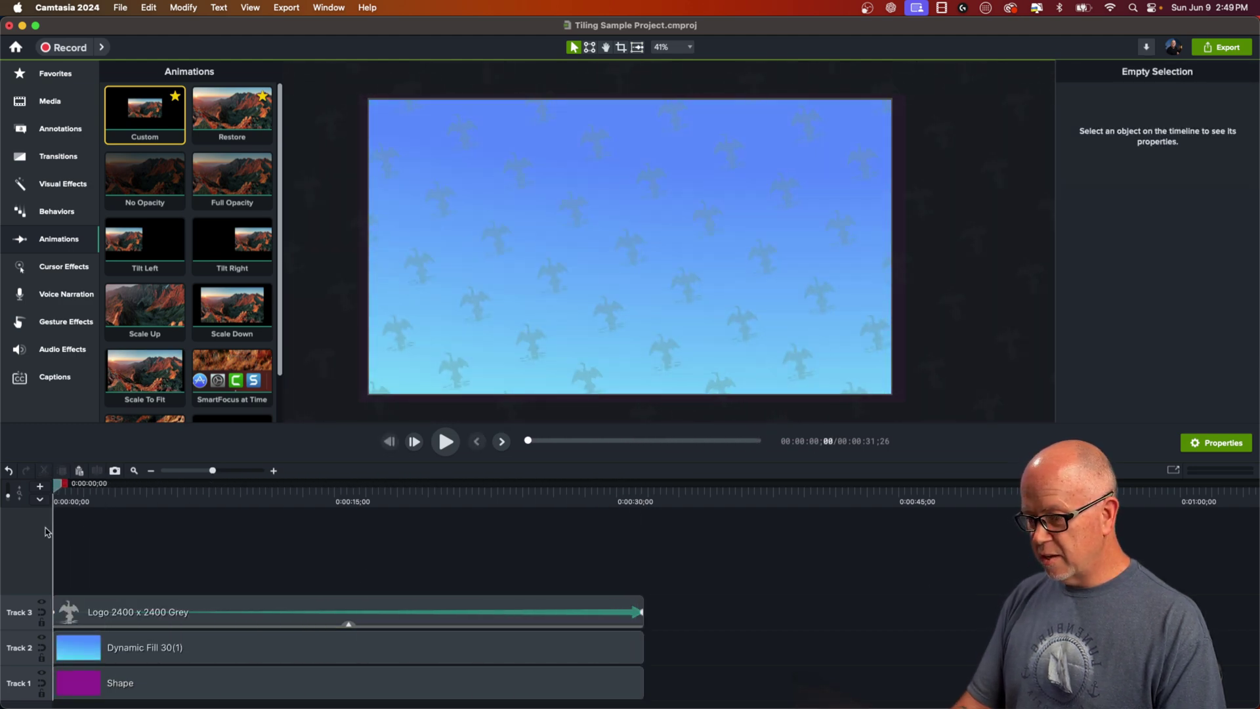
key(space)
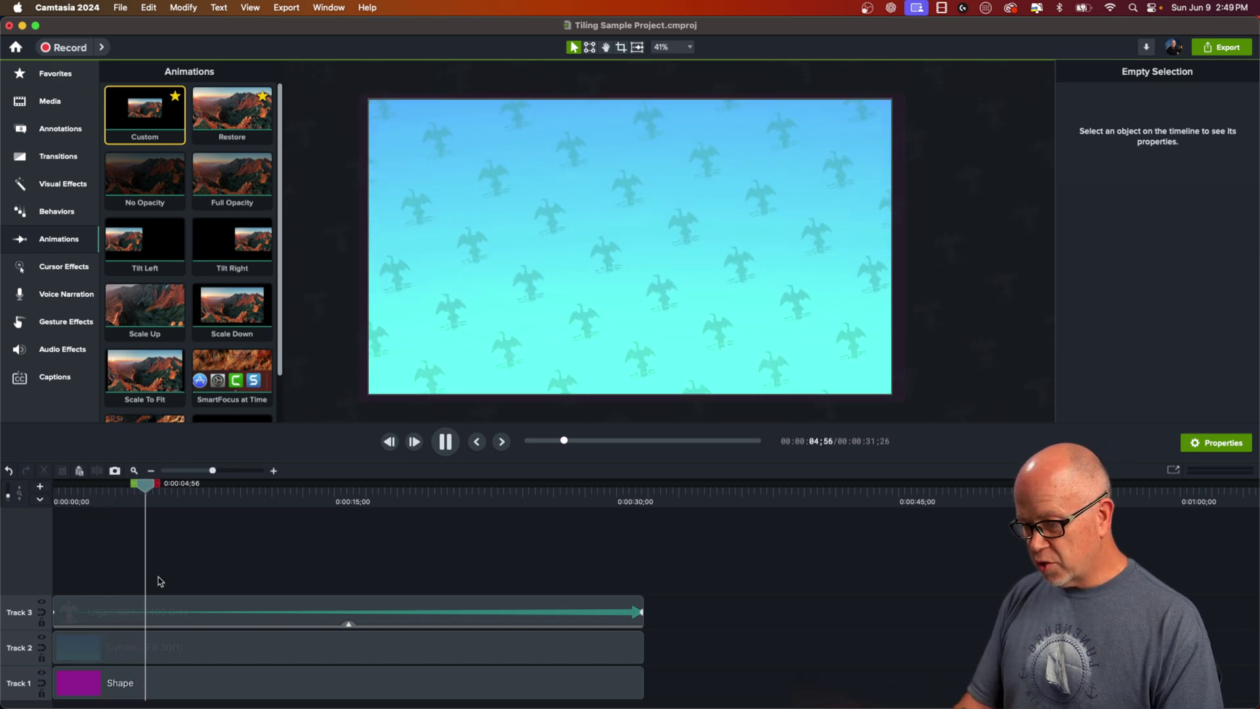
click(571, 618)
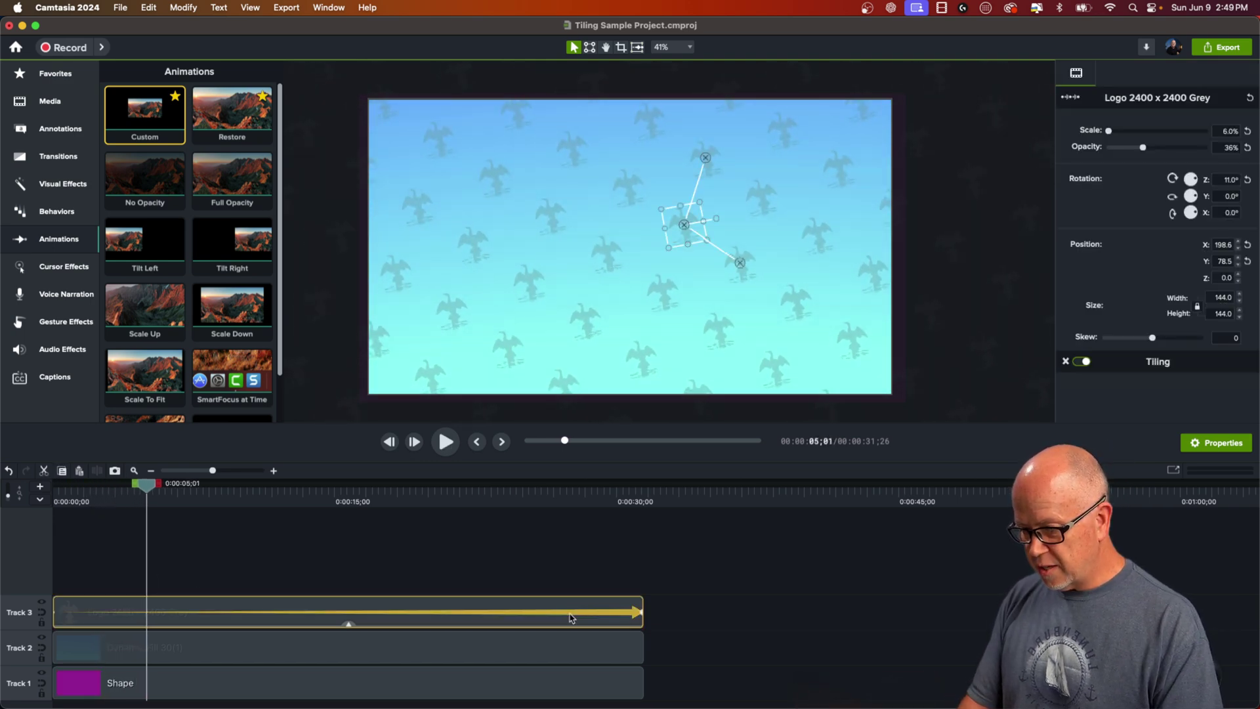
Set the logo animation's easing to None after briefly trying Auto.
right_click(571, 618)
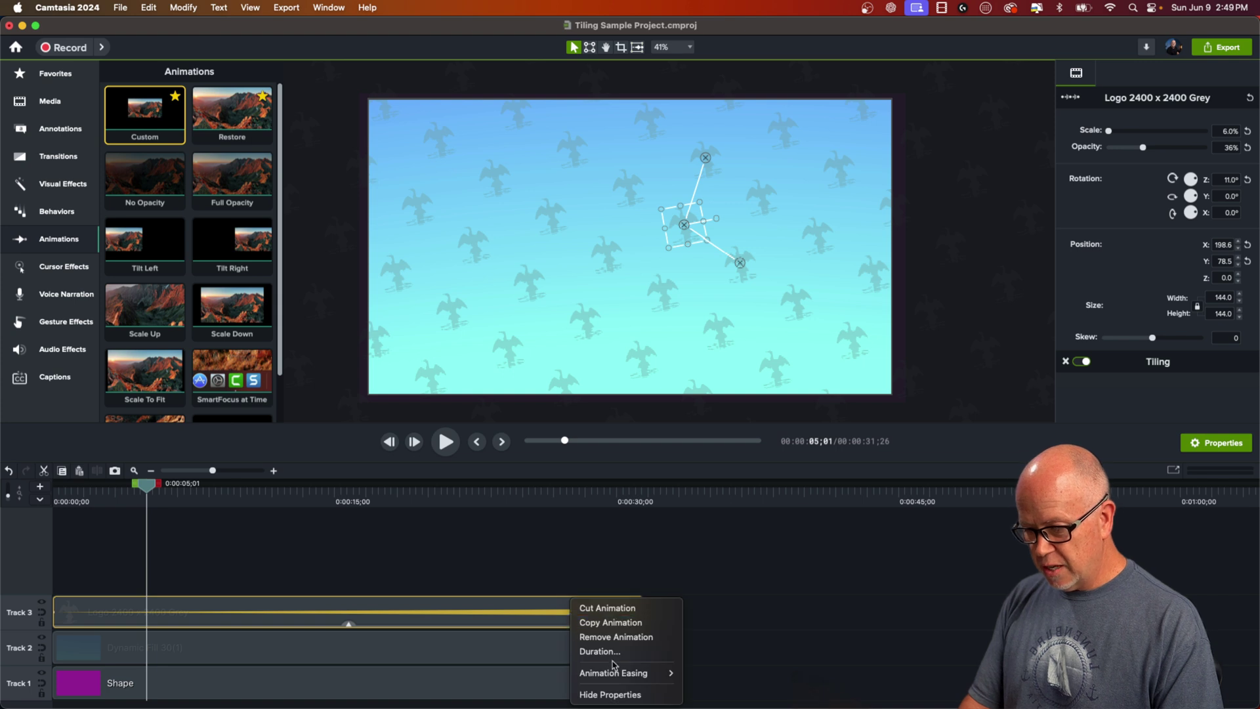
mouse_move(616, 674)
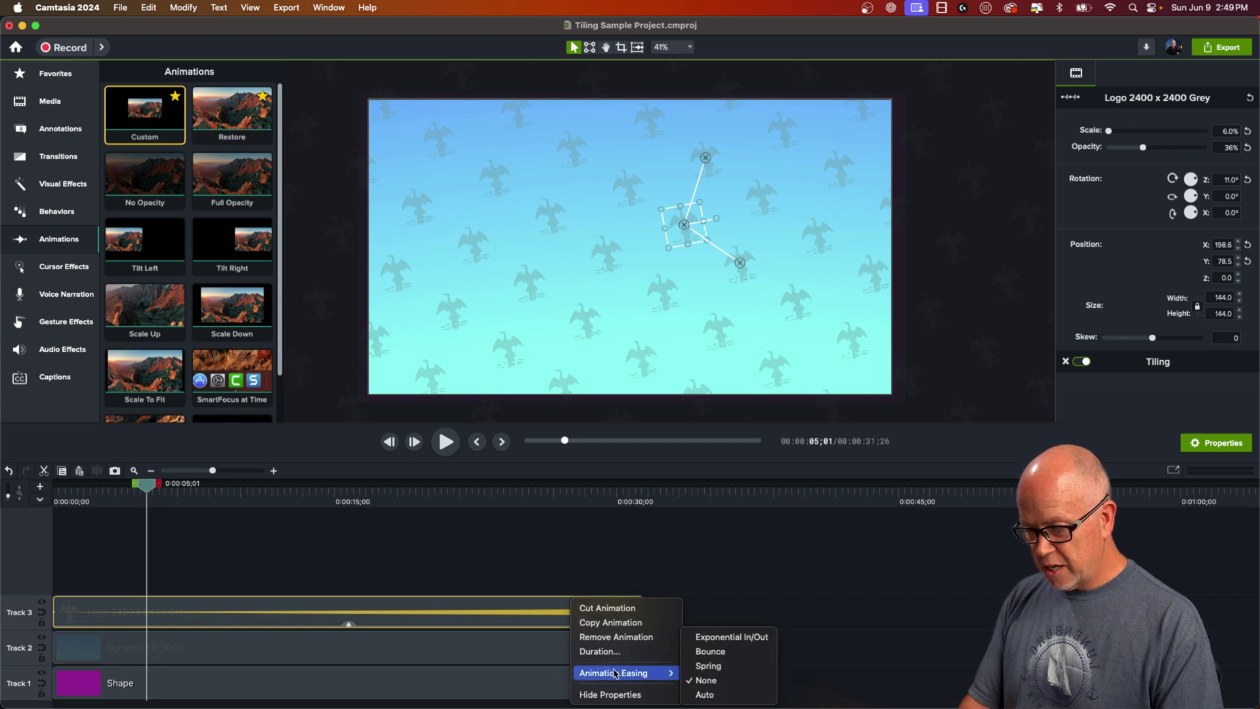
click(709, 694)
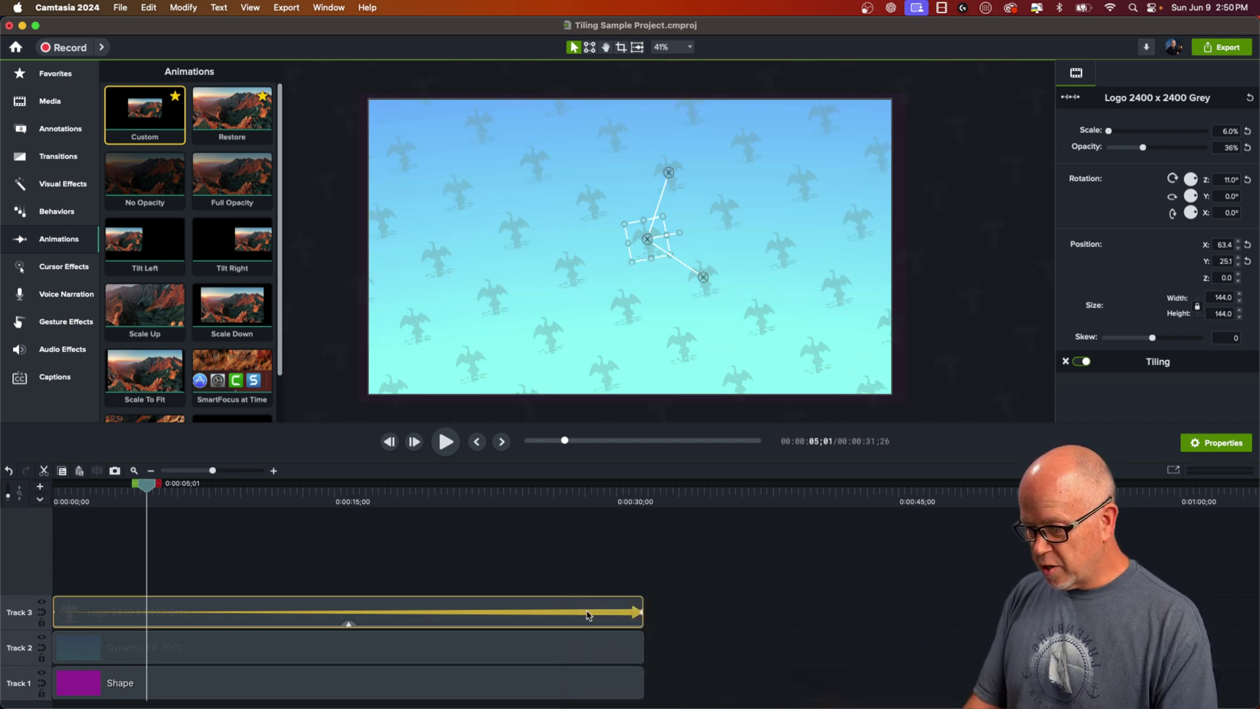
right_click(588, 615)
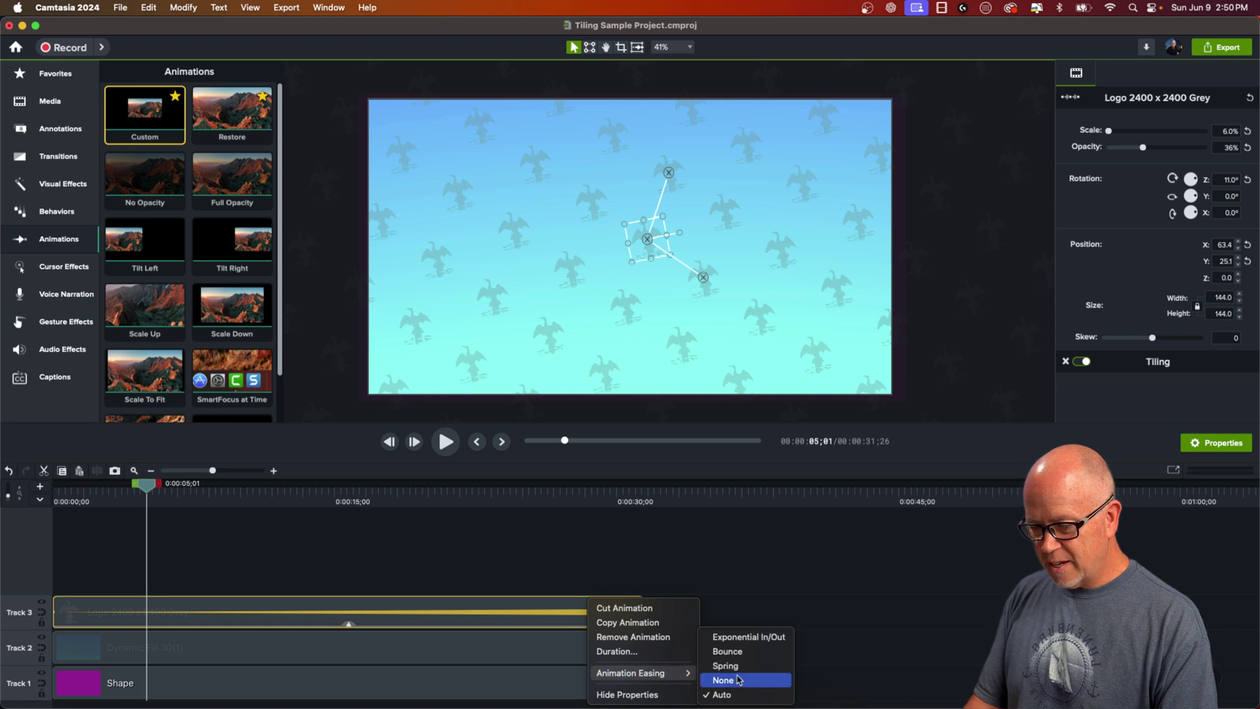
click(736, 680)
Preview the constant-speed drift of the tiled logo pattern.
click(293, 541)
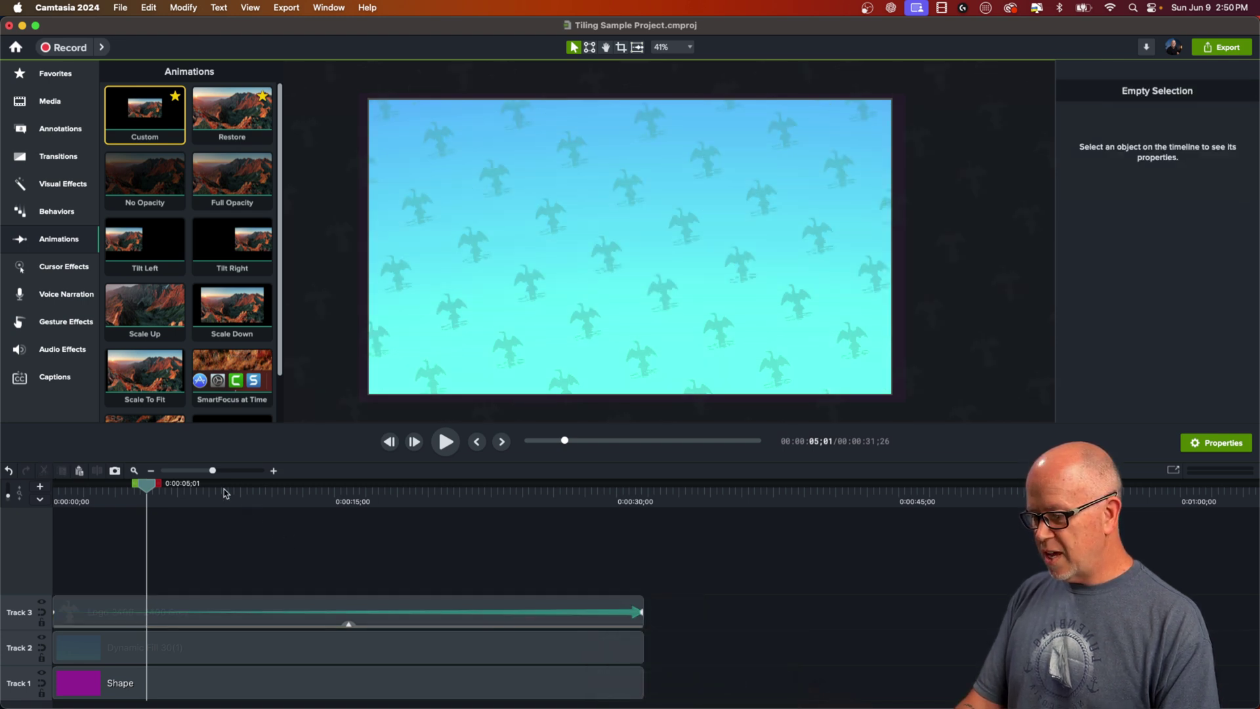
key(space)
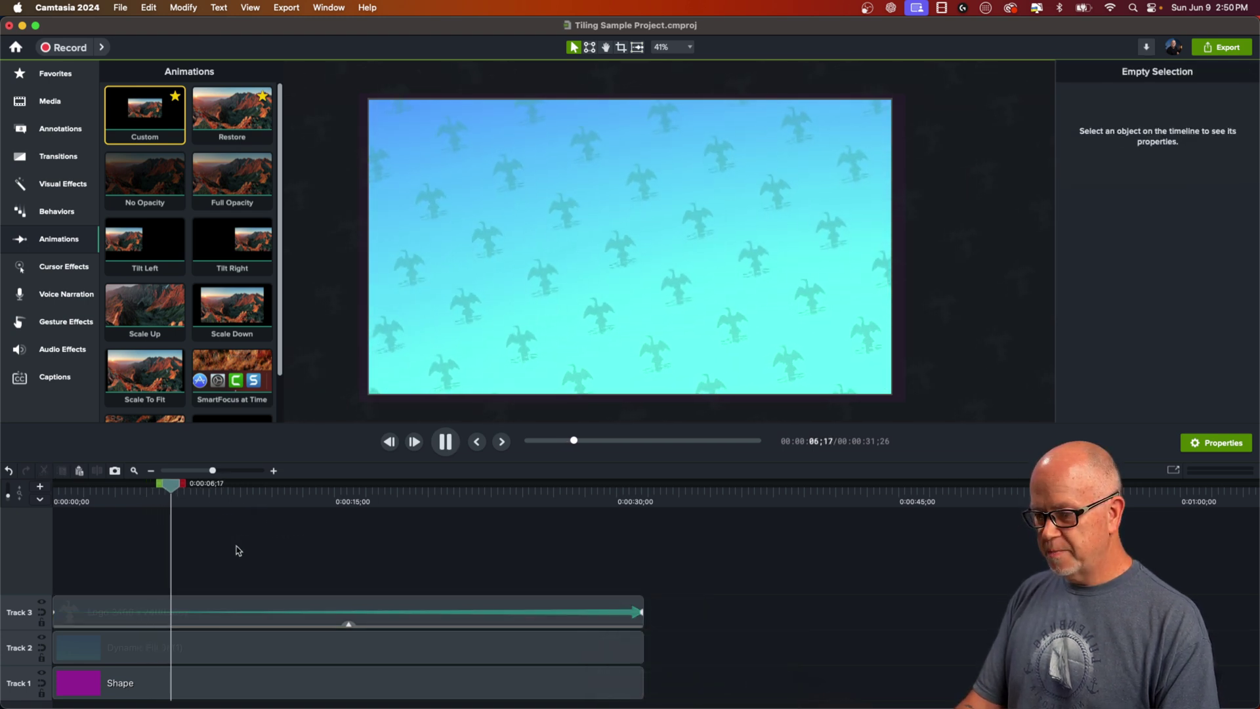
key(space)
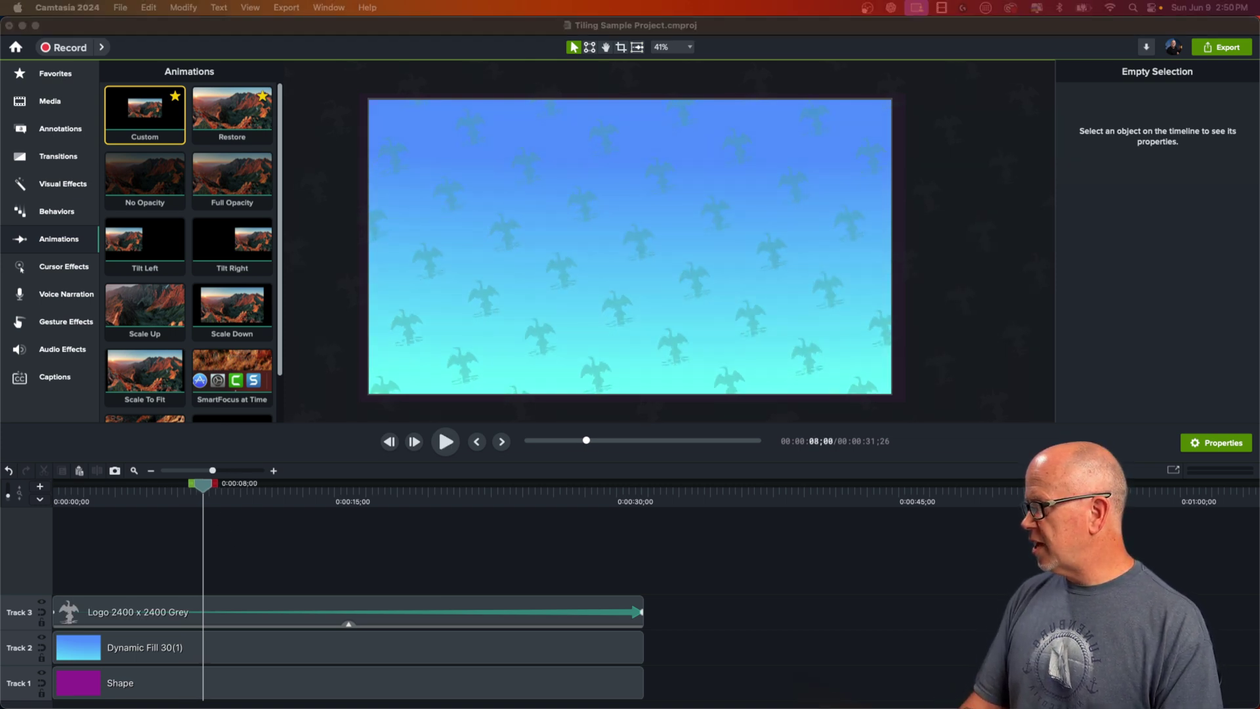
Place Trailer30_ver2.mp4 on Track 4 at 0:00, scaled down to about 72%.
drag(94, 372, 127, 563)
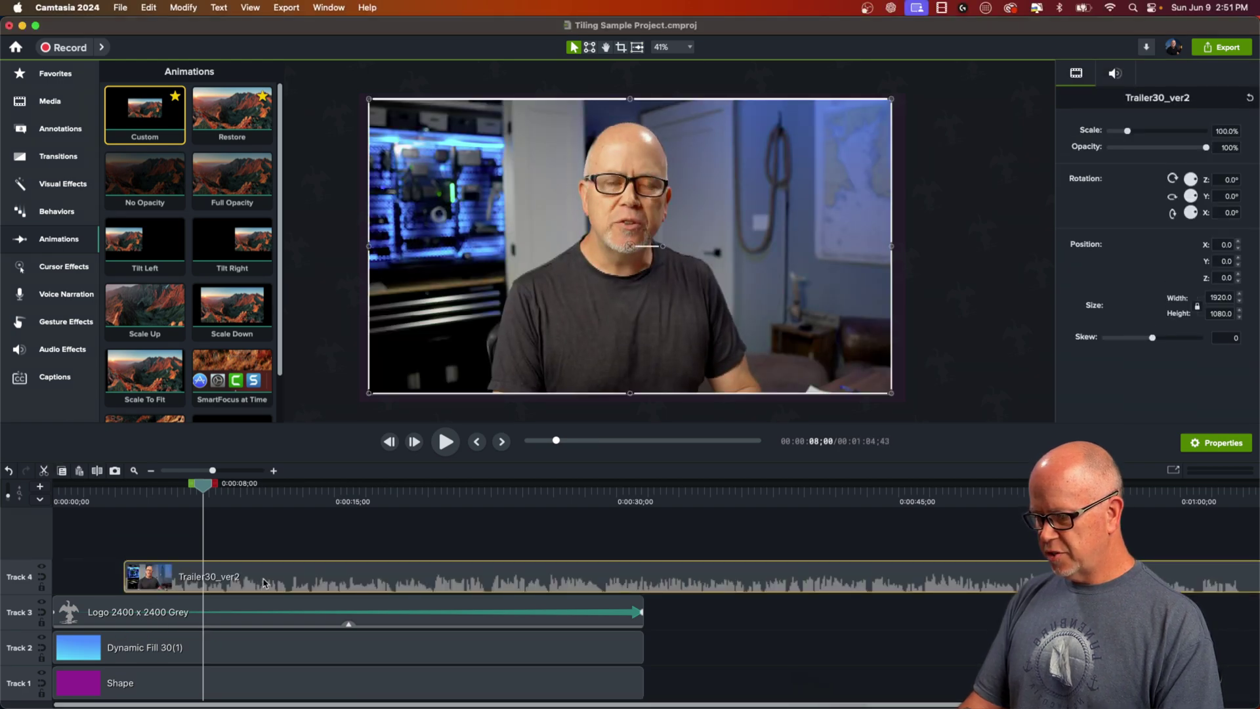
drag(274, 584, 238, 582)
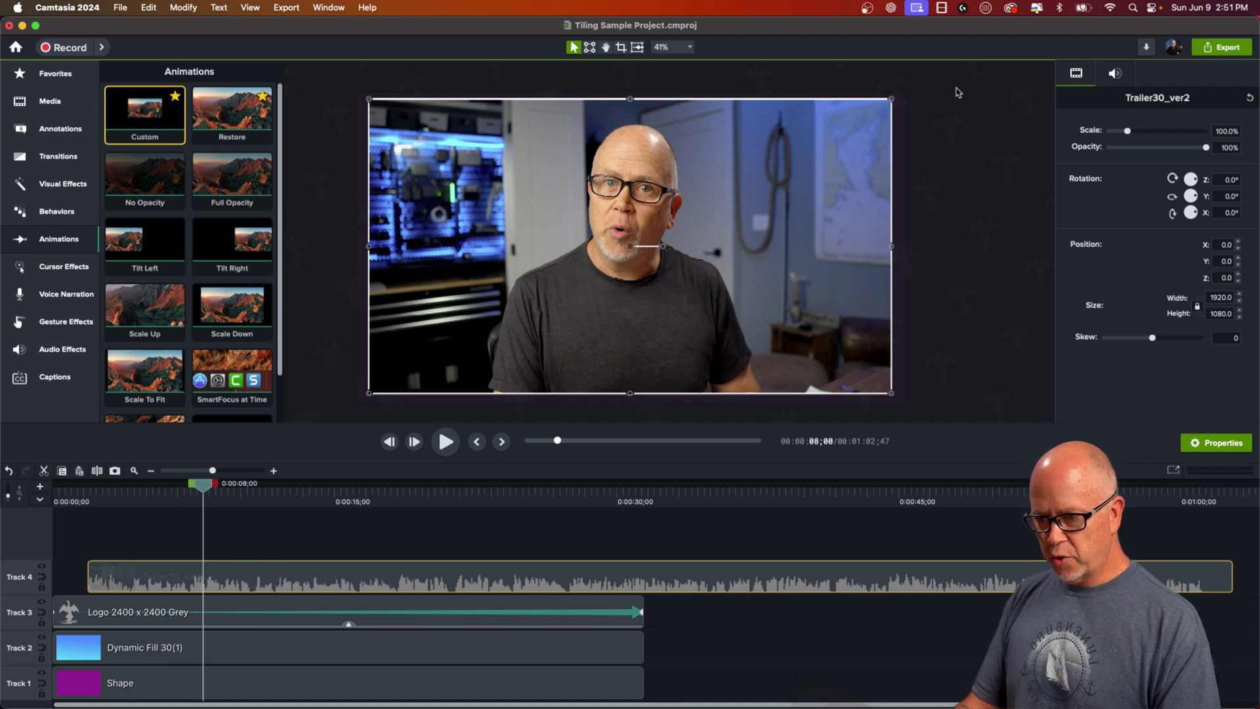
drag(892, 101, 819, 144)
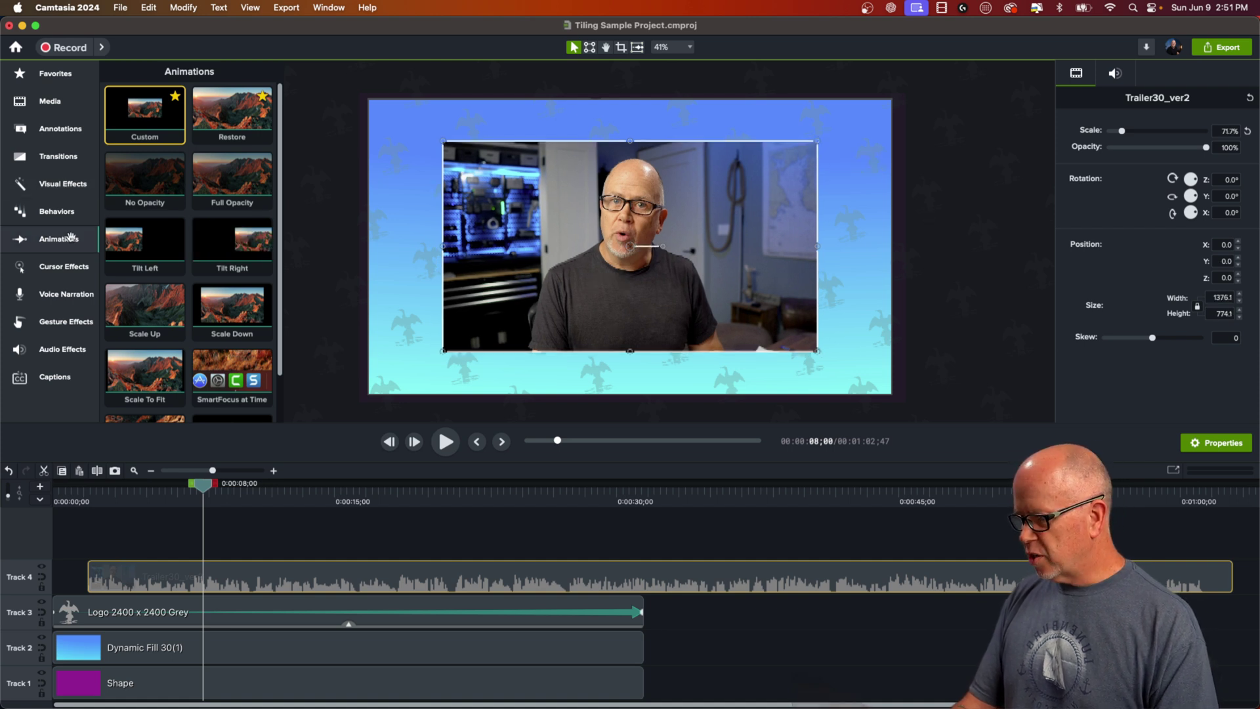
Browse the Visual Effects list to find the Mask effect.
click(55, 182)
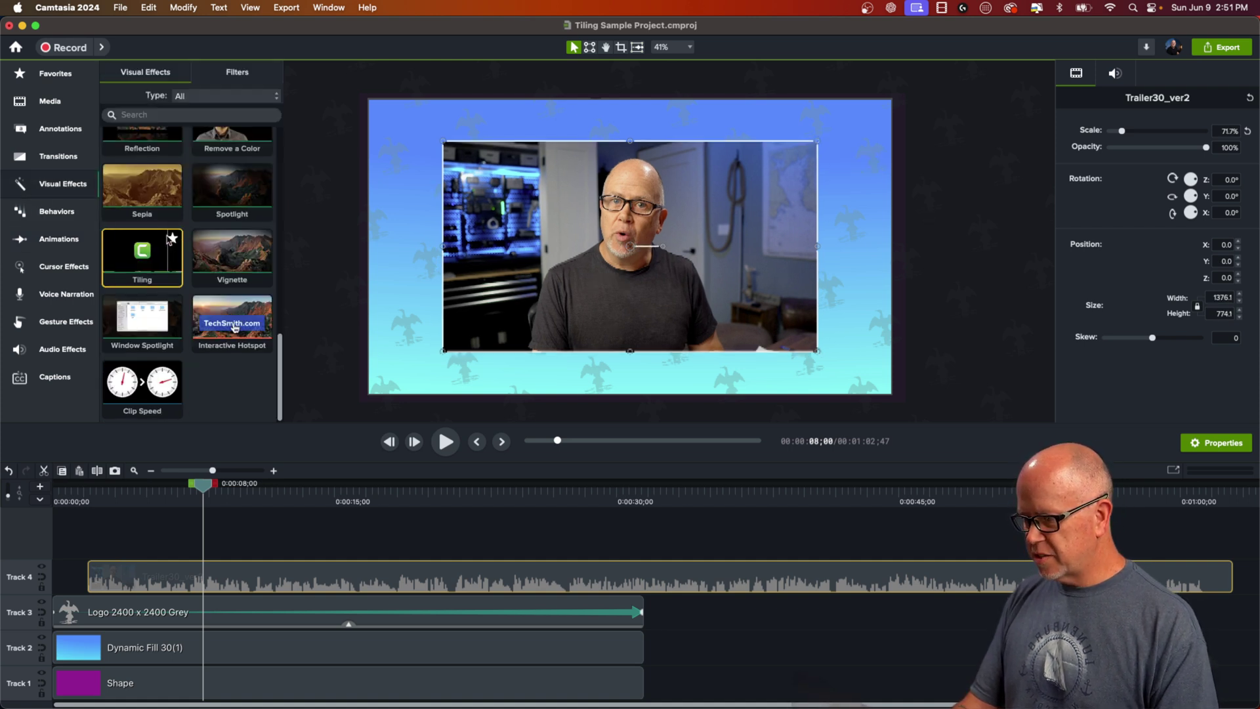
scroll(168, 234, down, 5)
scroll(168, 234, up, 5)
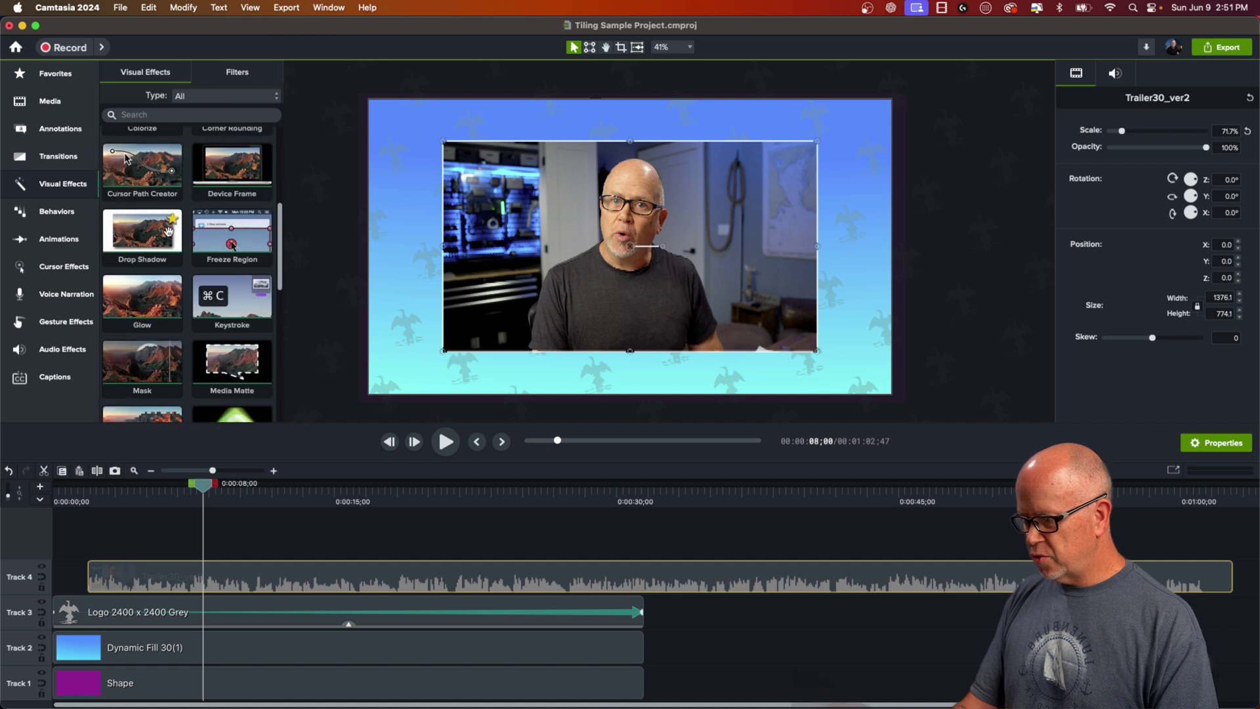
scroll(168, 230, up, 2)
scroll(167, 229, down, 5)
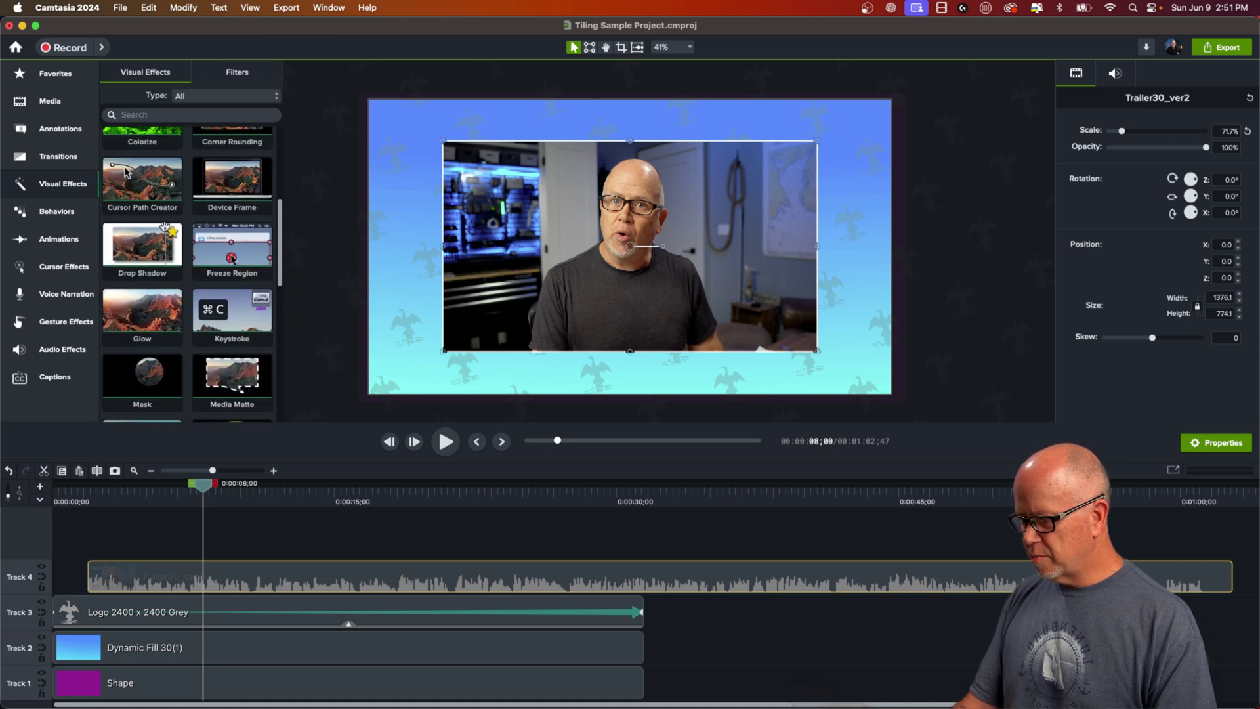
scroll(164, 226, down, 2)
Apply an oval Mask to the trailer, enlarge it into a circle around the presenter, and centre it.
drag(142, 328, 507, 241)
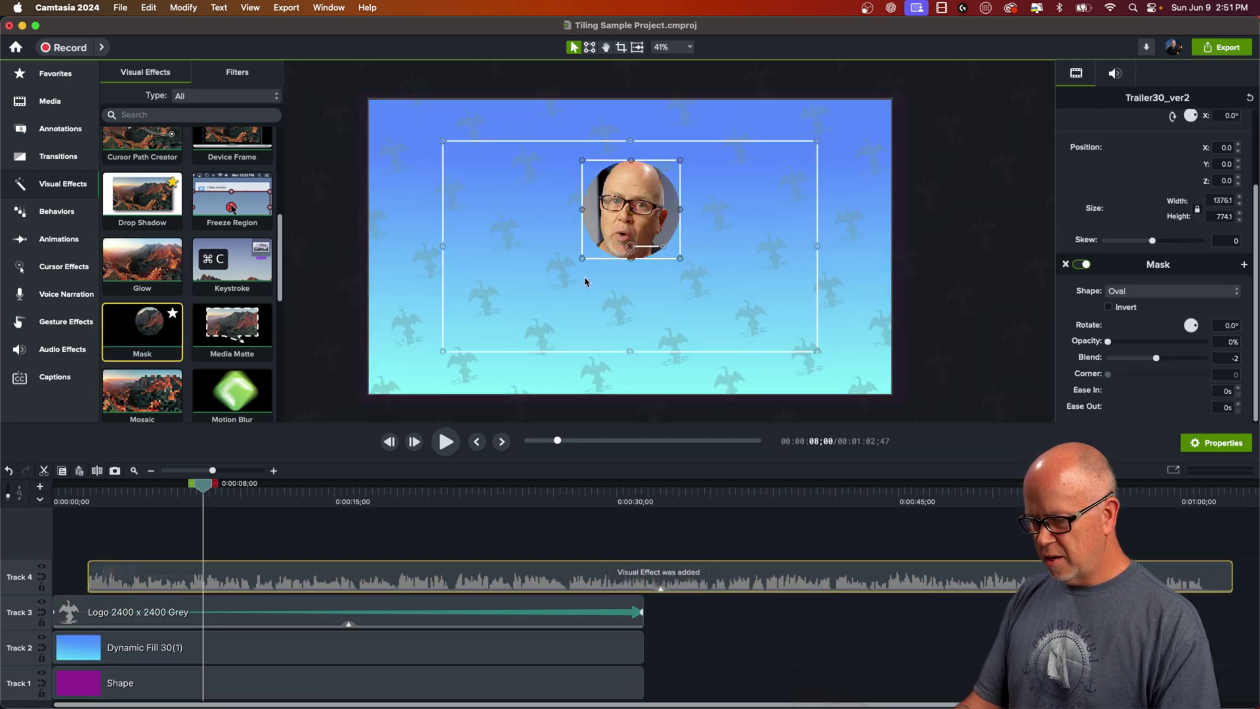
drag(583, 262, 555, 300)
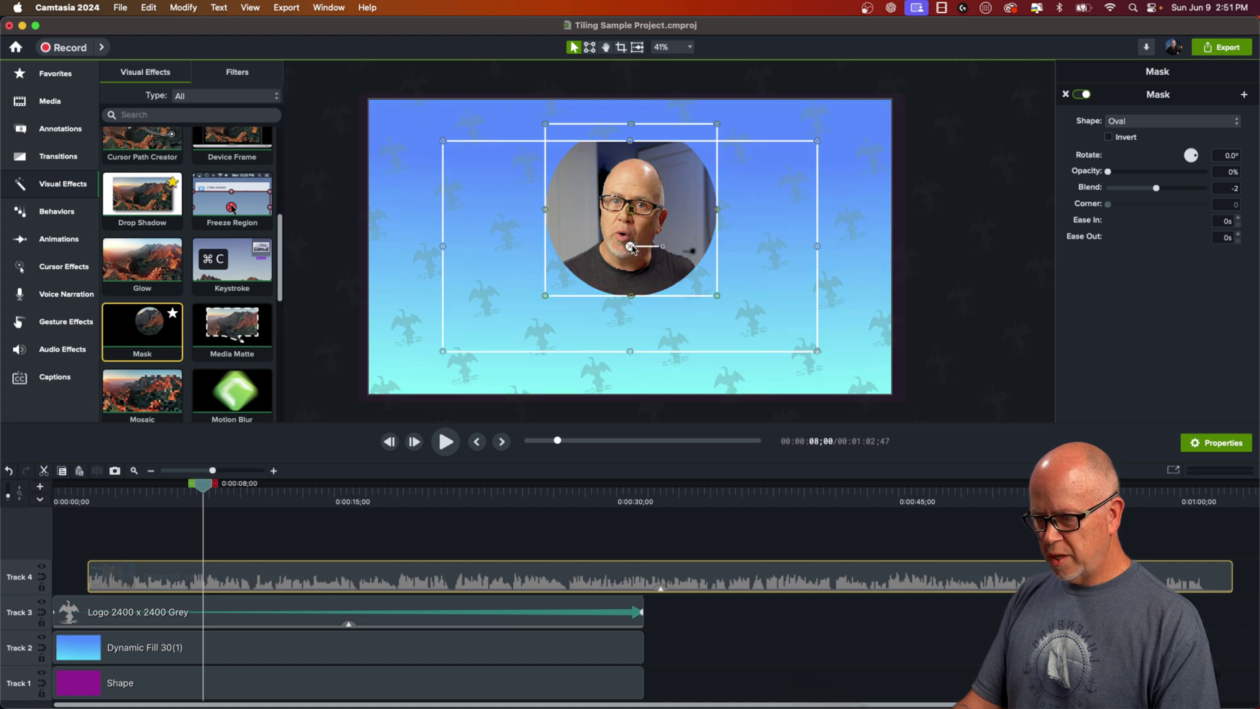
mouse_move(632, 248)
mouse_down()
mouse_move(634, 268)
mouse_move(632, 244)
mouse_up()
click(435, 579)
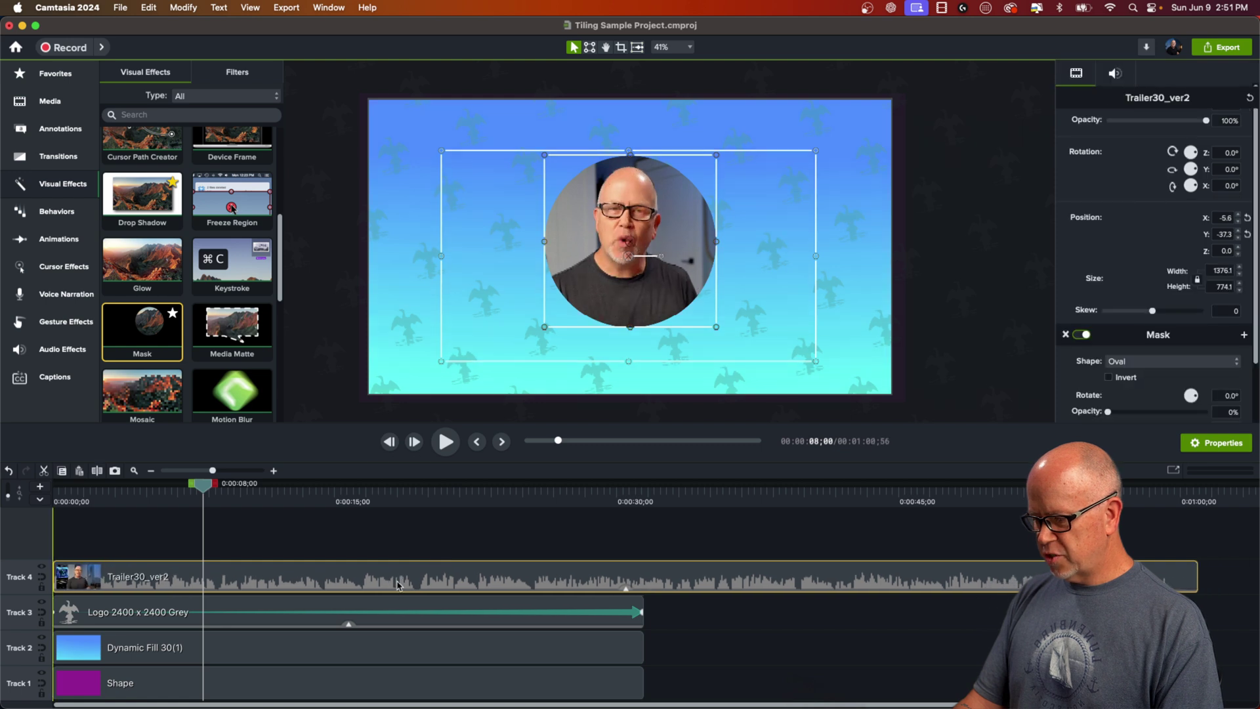
click(353, 529)
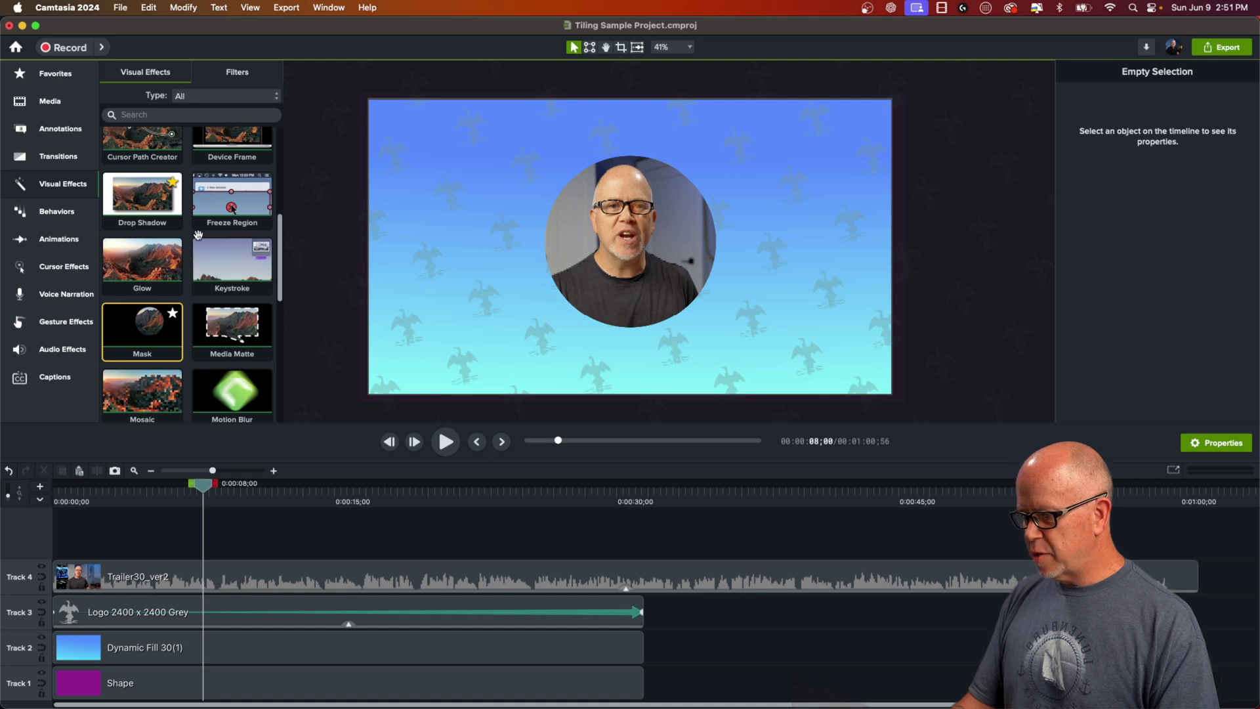
Add a white 18-thickness Border and a Drop Shadow at offset 30, then rewind to 0:00:02;57.
scroll(198, 235, up, 5)
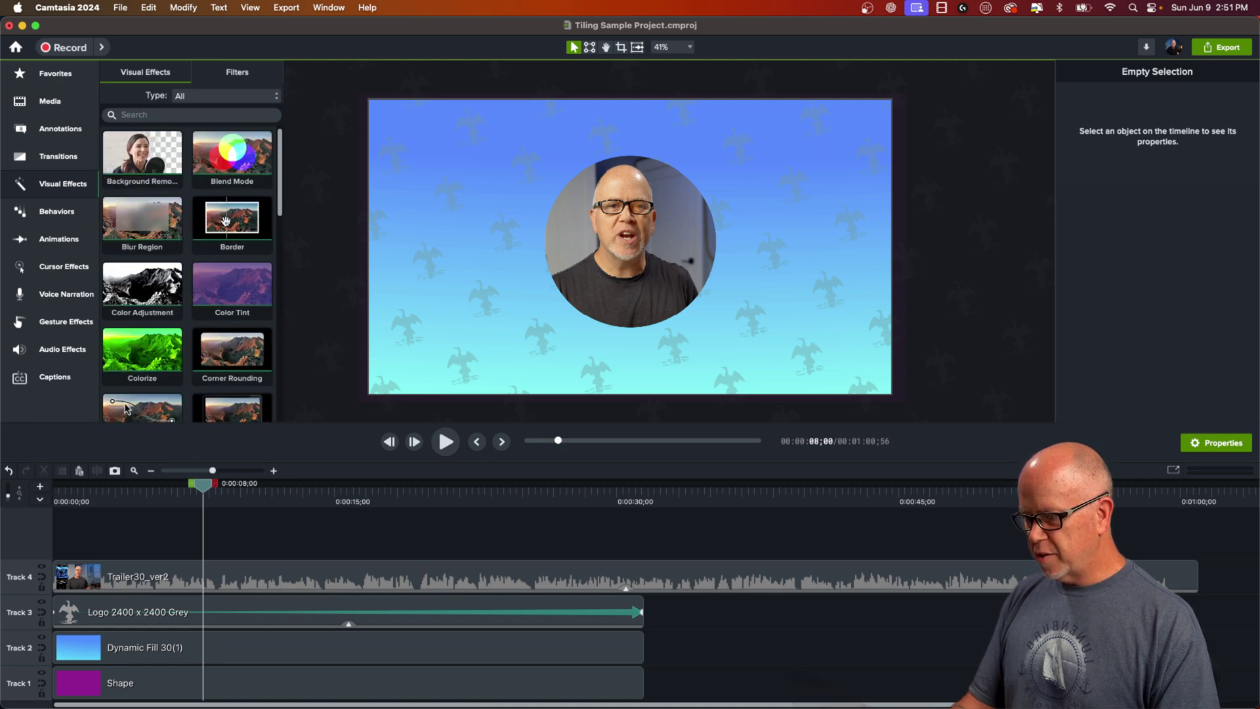
drag(226, 221, 636, 237)
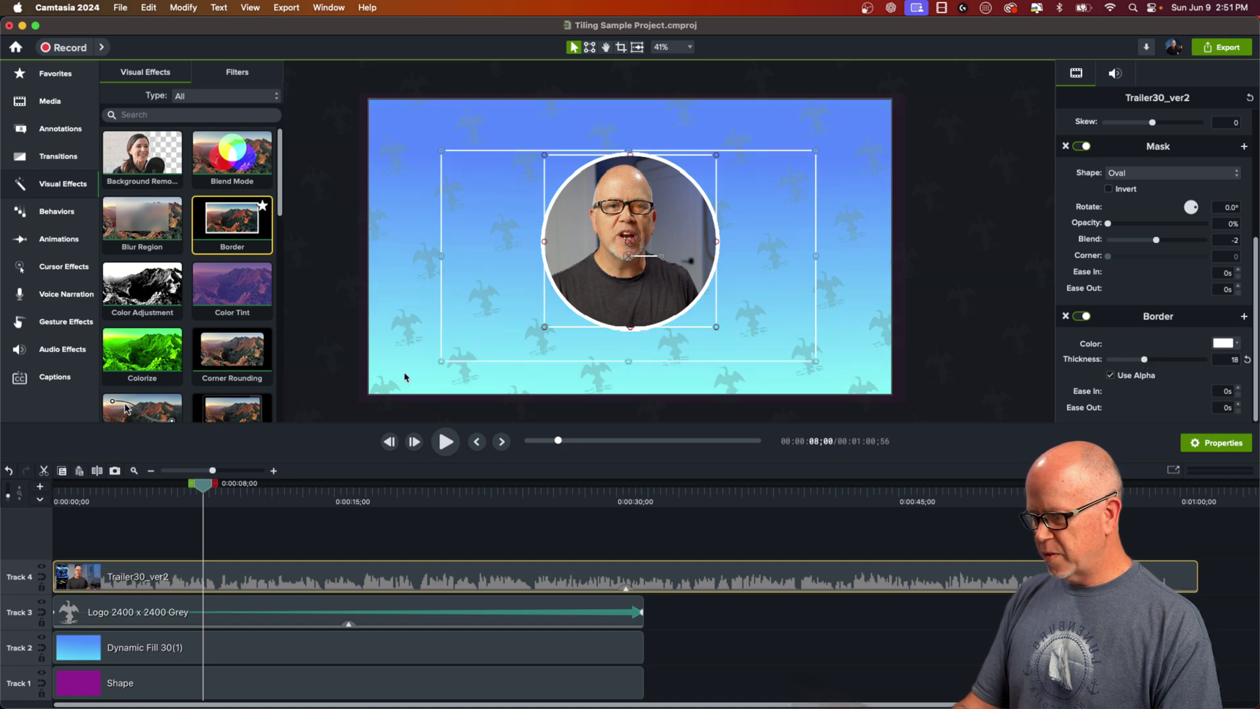
scroll(172, 254, down, 5)
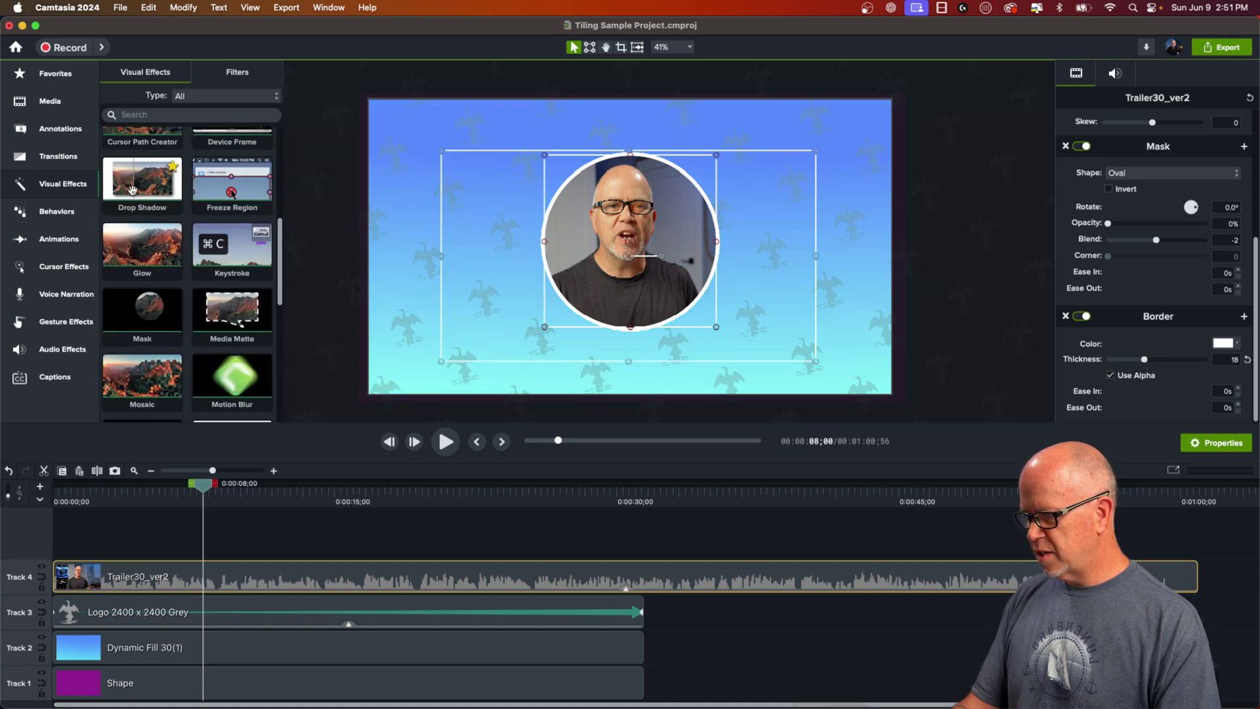
drag(132, 191, 658, 281)
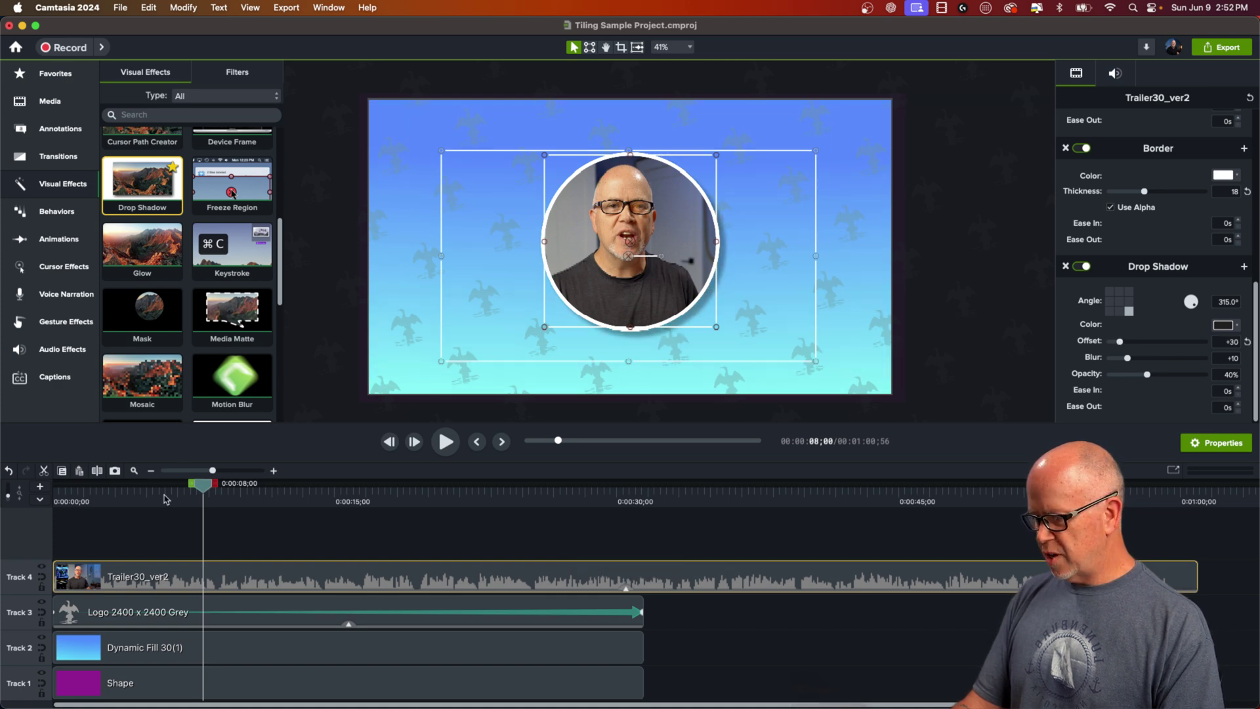
drag(202, 484, 108, 484)
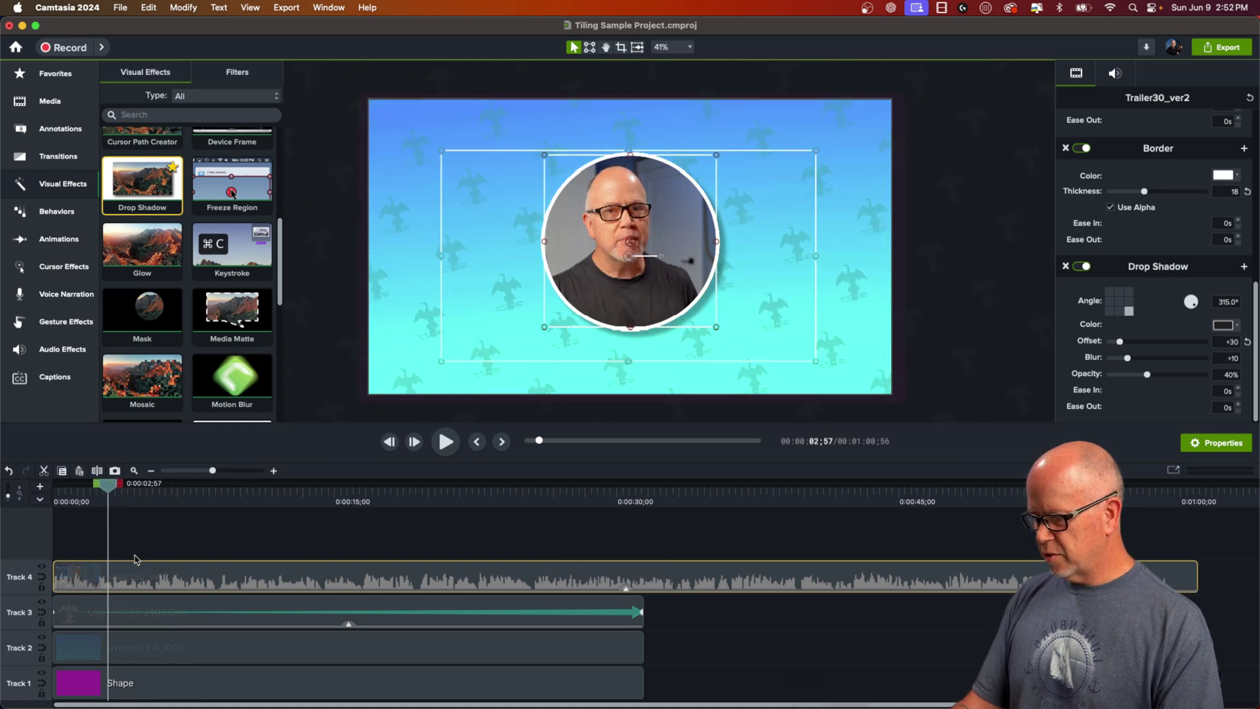
click(152, 542)
key(space)
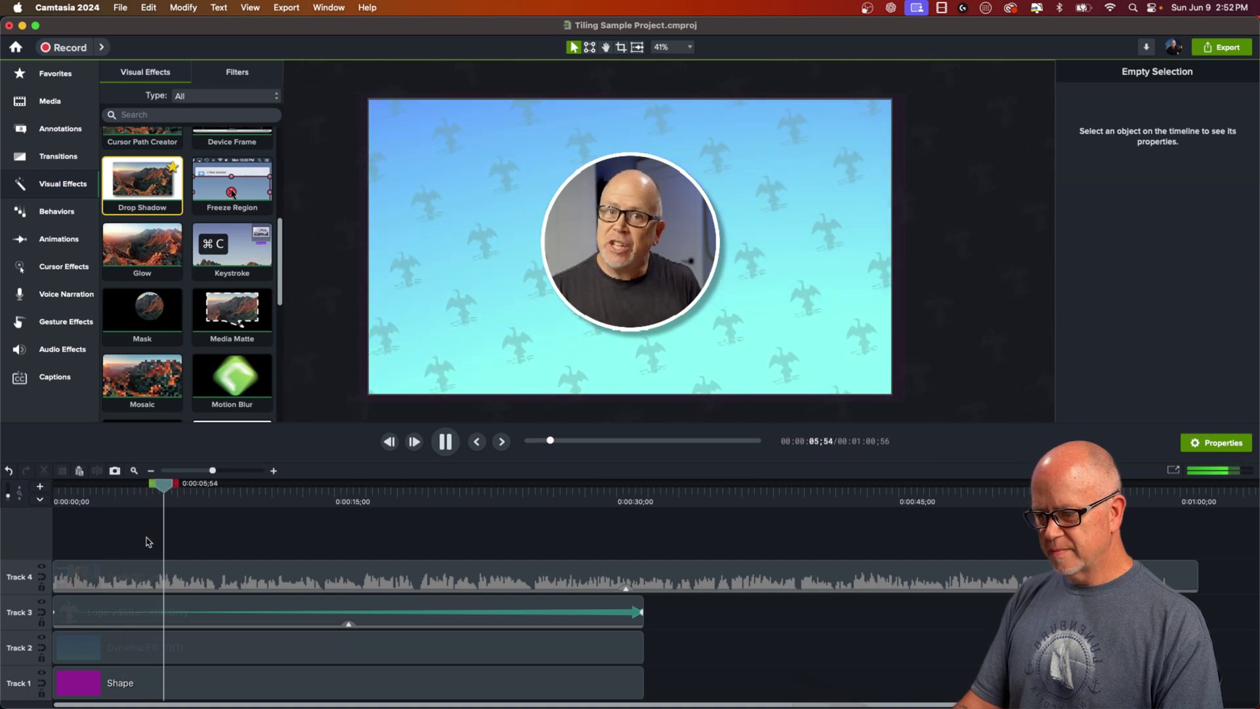
key(space)
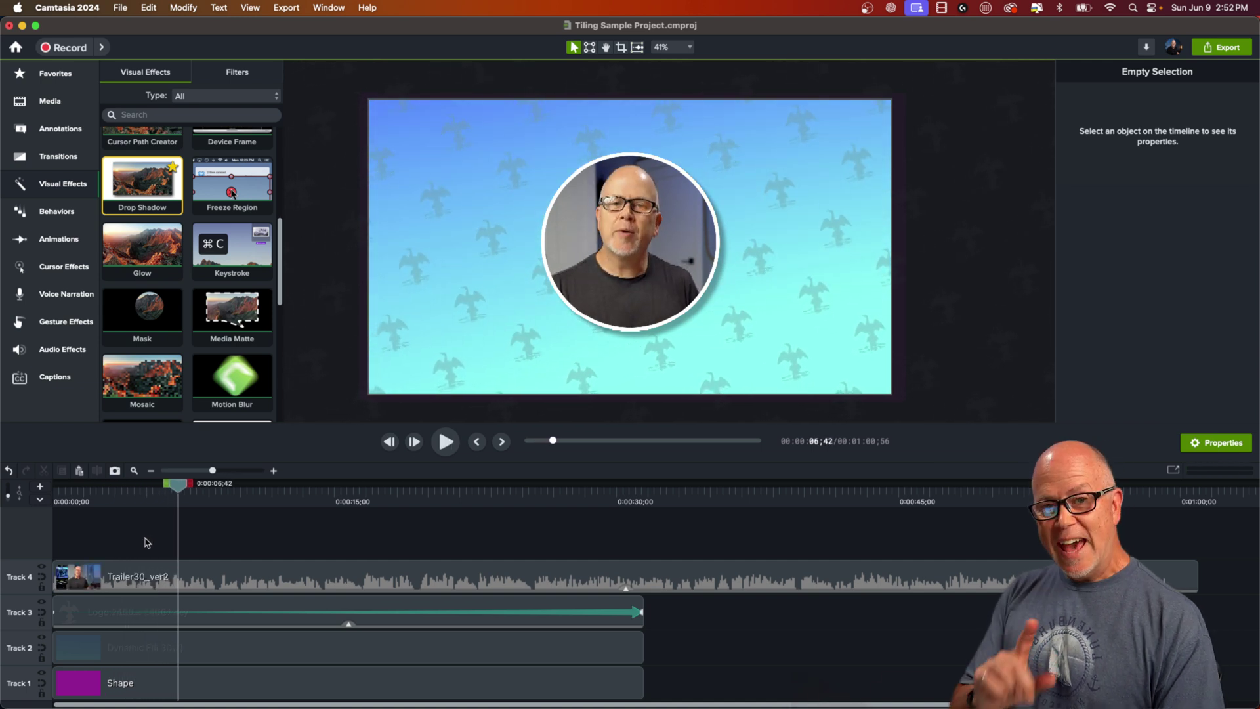